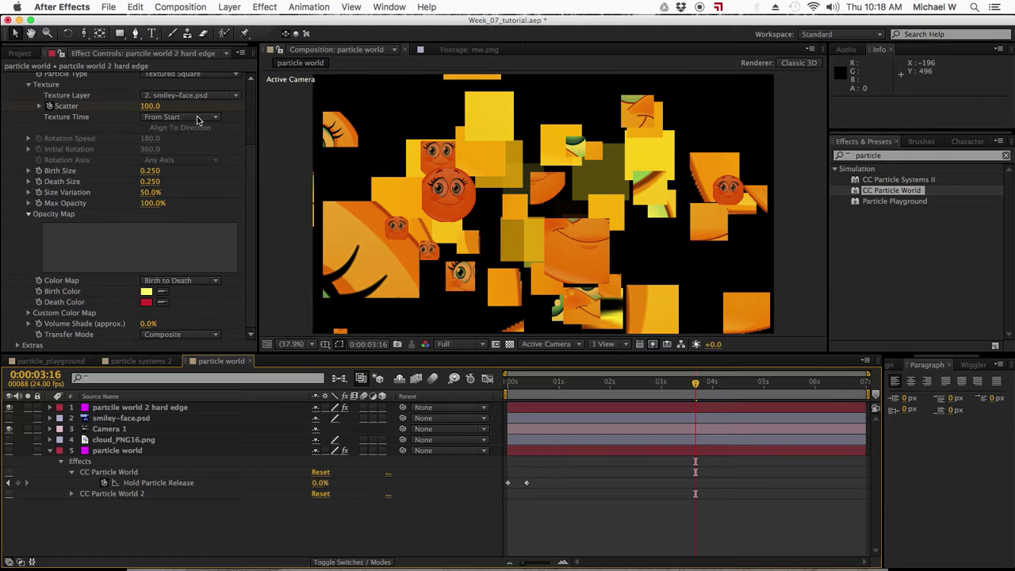
scroll(215, 149, "up", 2)
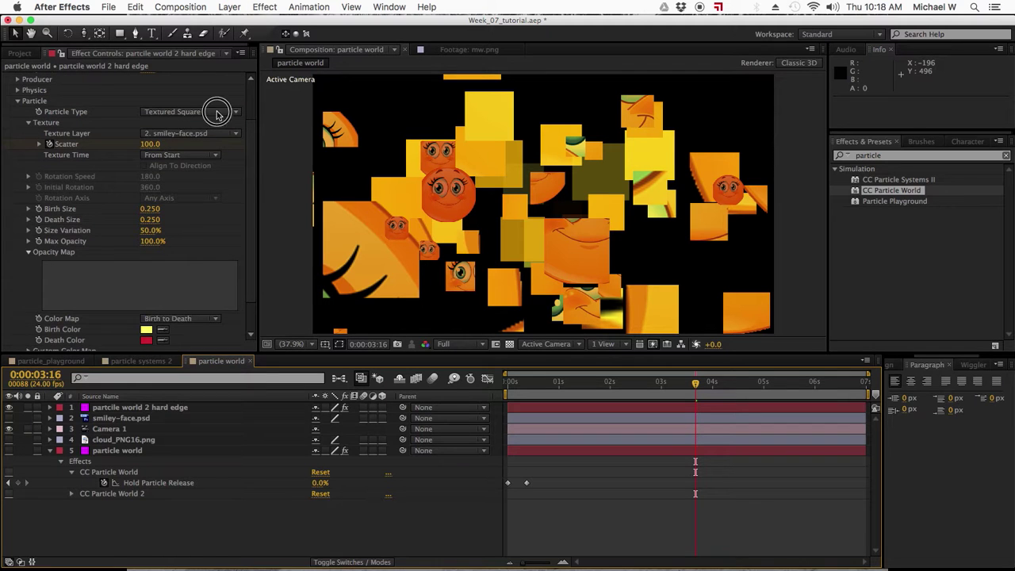
left_click(217, 115)
left_click(186, 384)
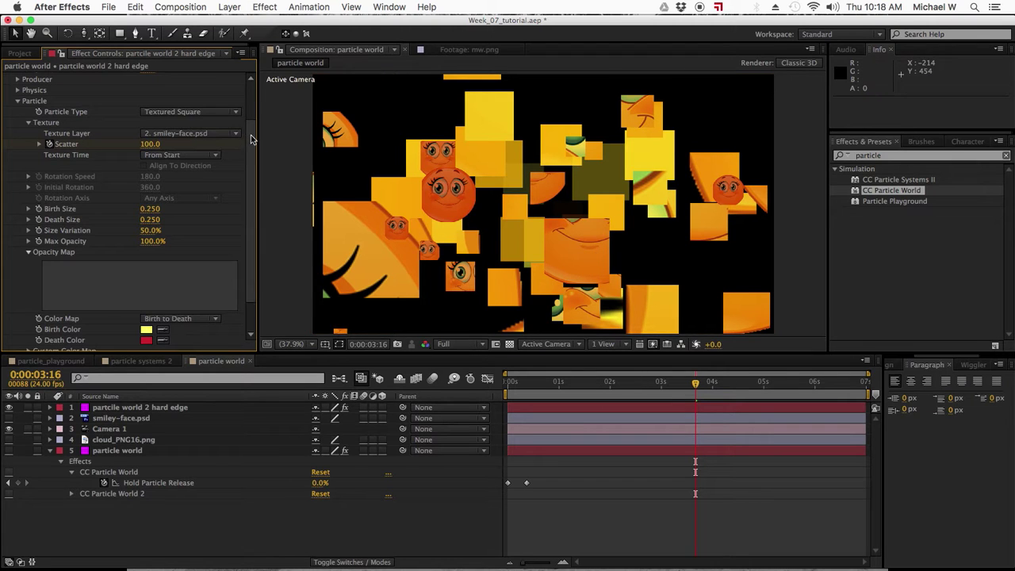
Collapse and disable the CC Particle World effect on the hard edge particle layer, and hide that layer.
left_click_drag(251, 142, 252, 96)
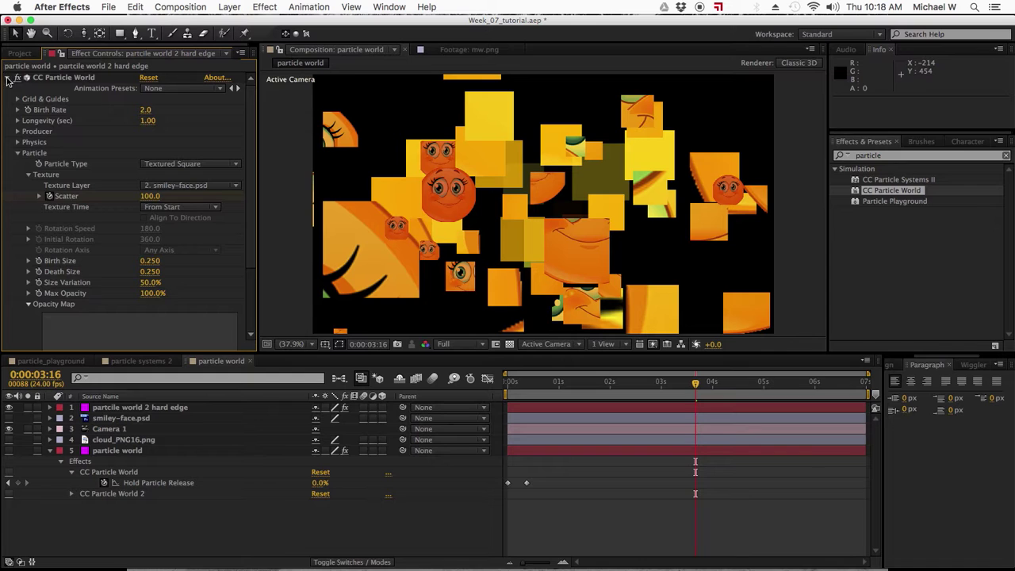
left_click(7, 78)
left_click(17, 79)
left_click(94, 407)
left_click(9, 407)
left_click(107, 529)
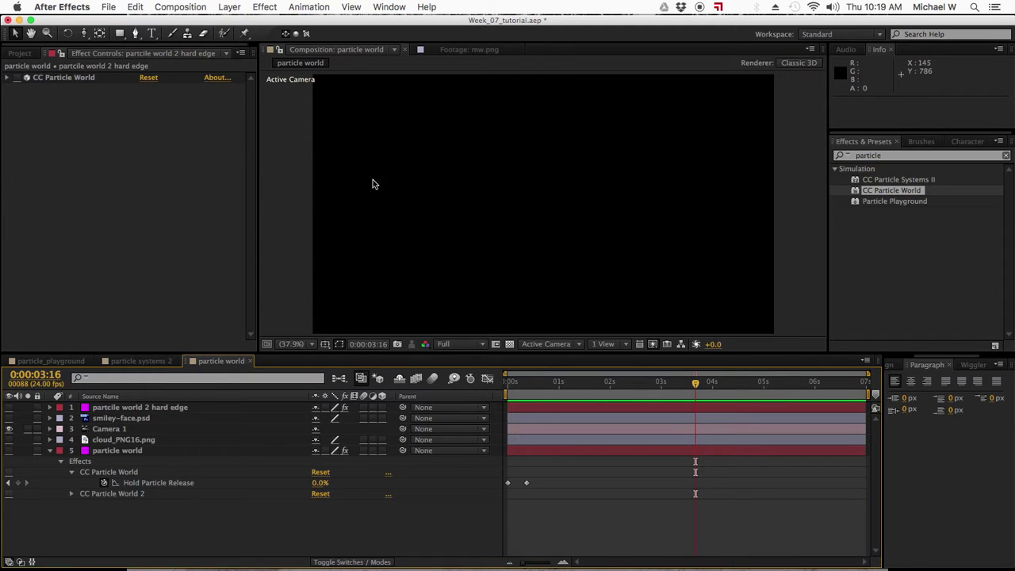
Create a 1920 x 1080 px solid layer named "video particles" and apply CC Particle World to it.
left_click(229, 7)
mouse_move(252, 24)
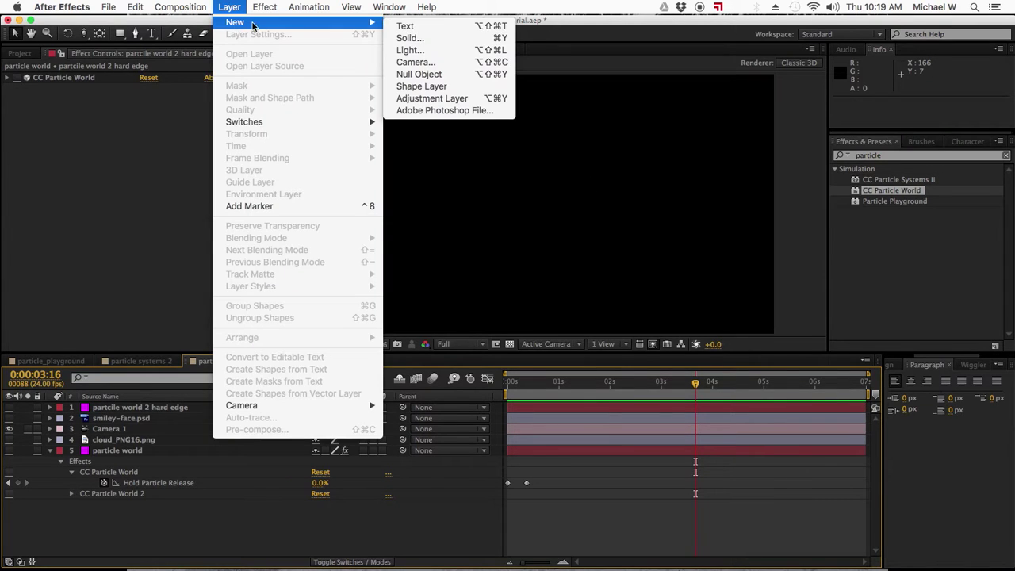
left_click(444, 38)
type("video particles")
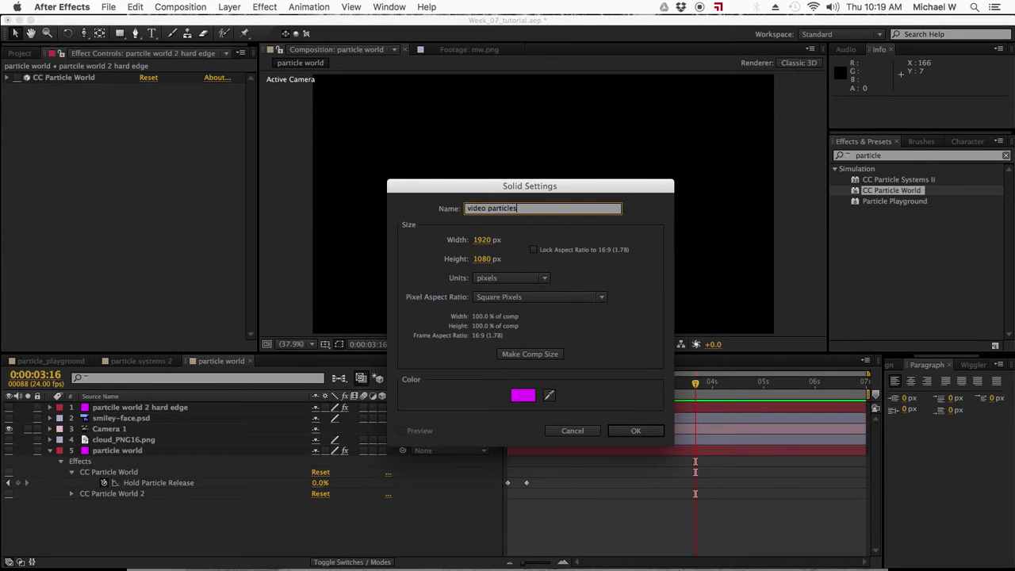
key("Return")
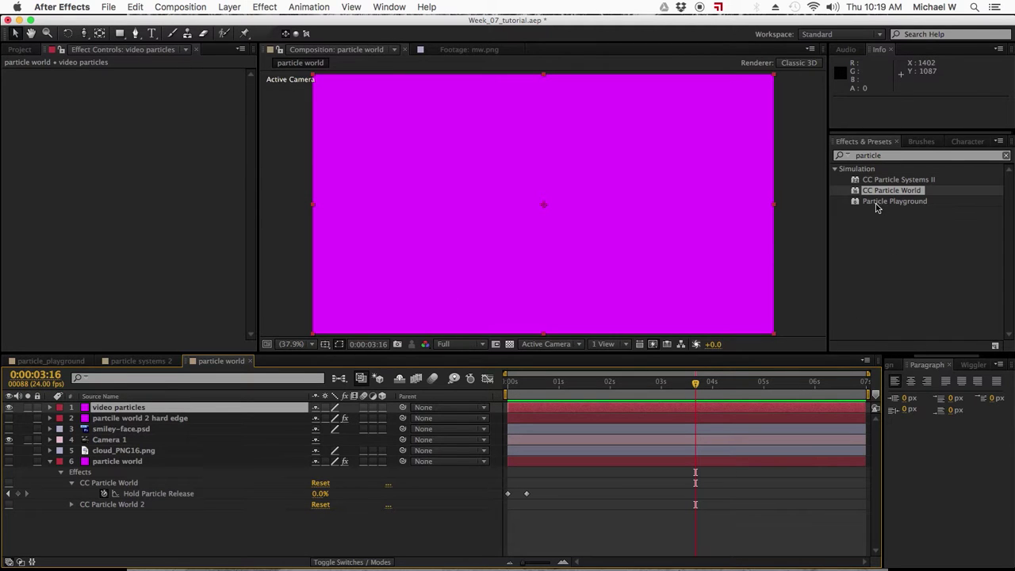
double_click(892, 190)
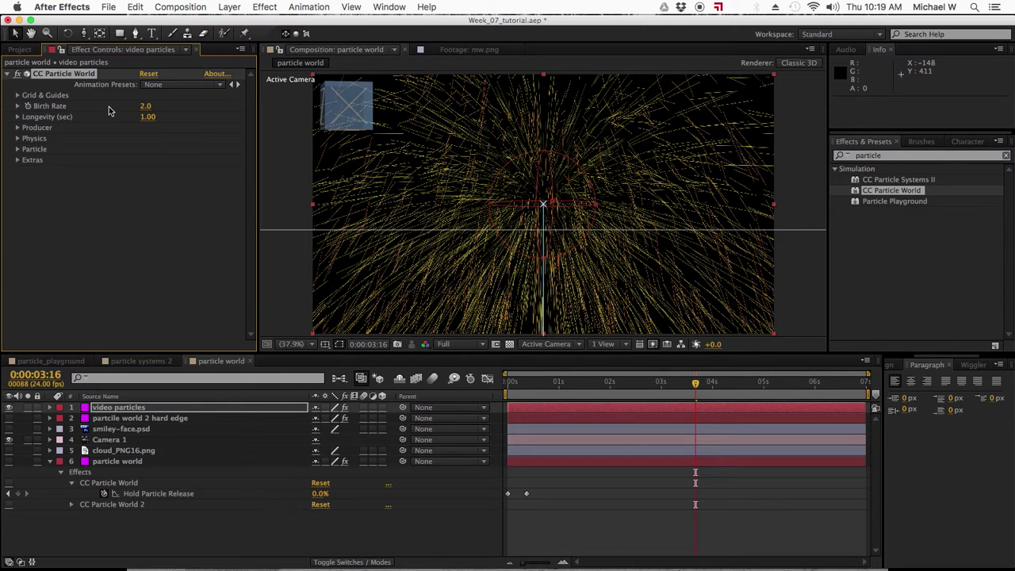
Set the Physics animation of the video particles layer's CC Particle World effect to Fire.
left_click(18, 129)
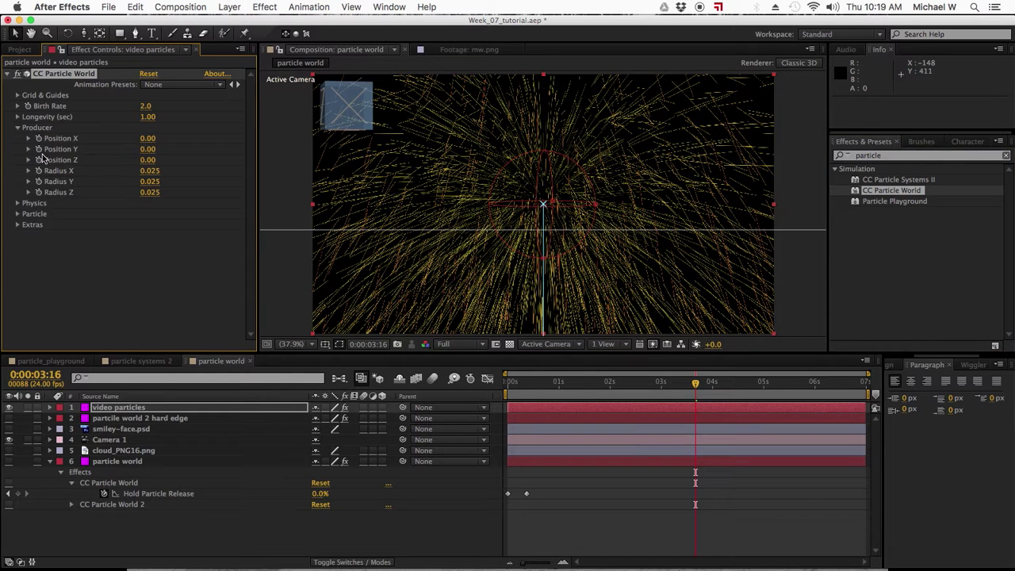
left_click(17, 128)
left_click(17, 138)
left_click(179, 149)
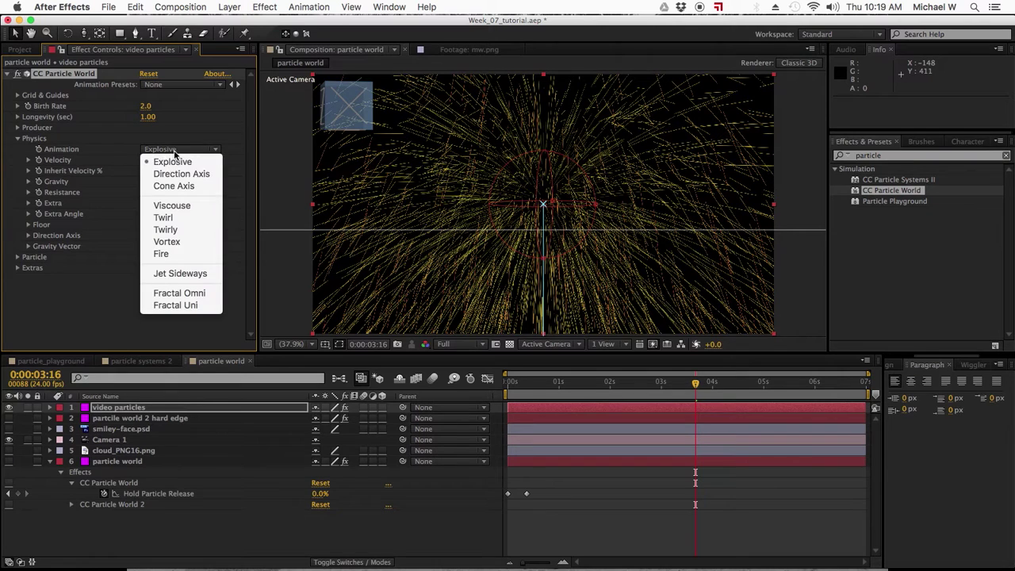
left_click(164, 253)
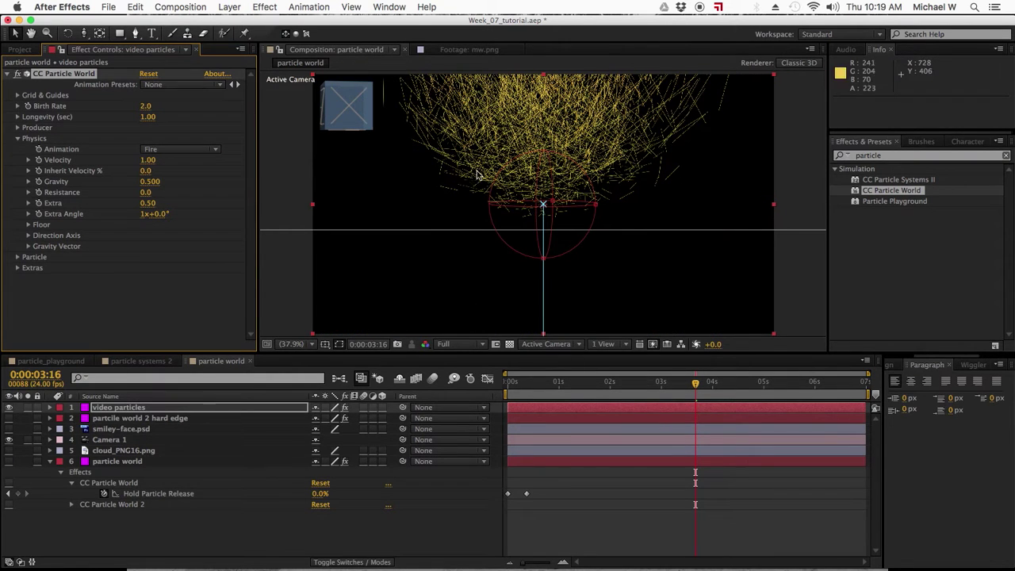
Lower the particle emitter toward the frame's bottom edge by setting the Producer's Position Y to 0.06.
left_click(17, 130)
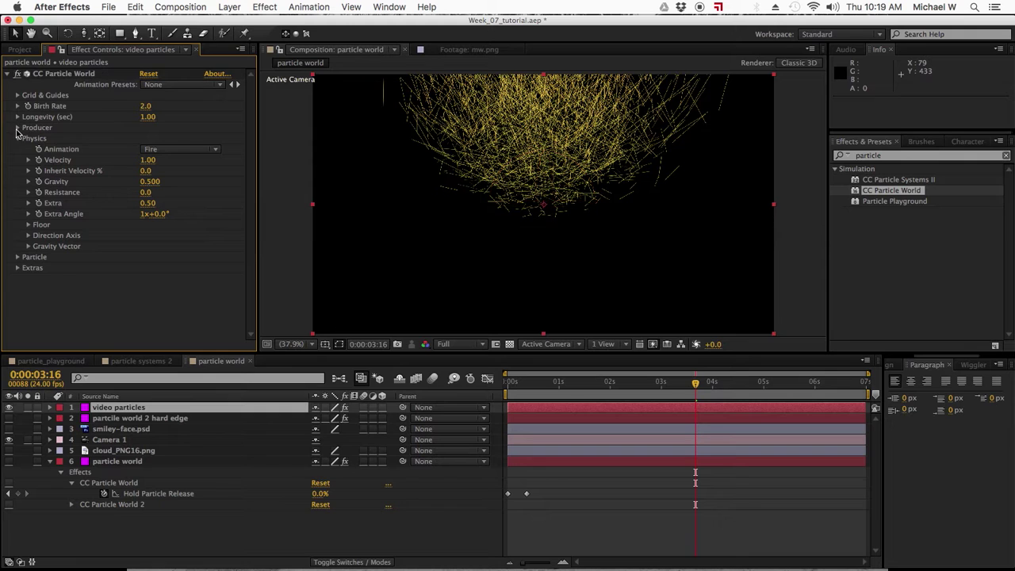
left_click(17, 128)
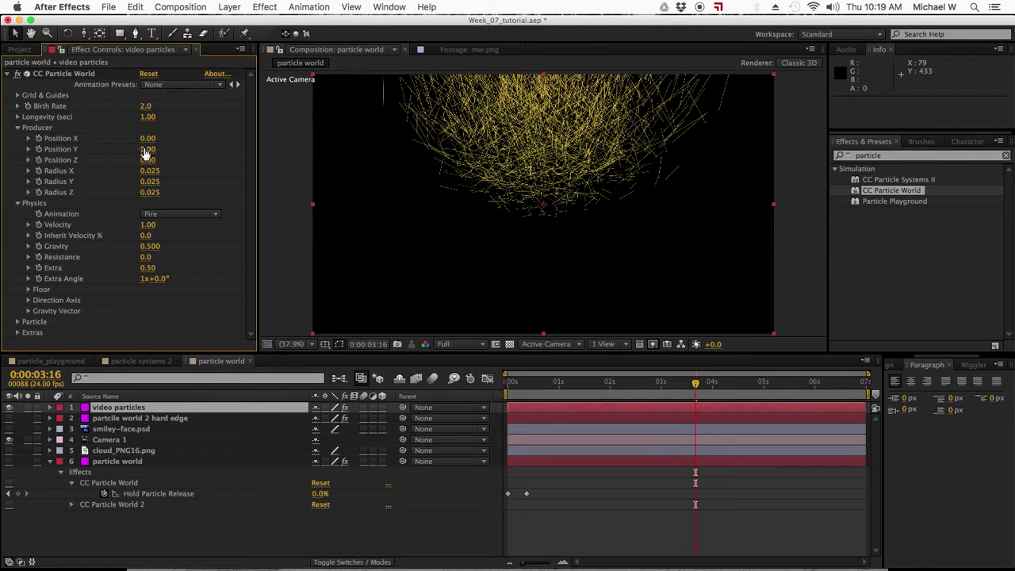
left_click(170, 153)
mouse_move(170, 152)
left_mouse_down()
mouse_move(181, 154)
mouse_move(149, 154)
left_mouse_up()
Move the current time to 0:00:02:16 and set the composition preview resolution to Quarter.
left_click_drag(595, 384, 644, 386)
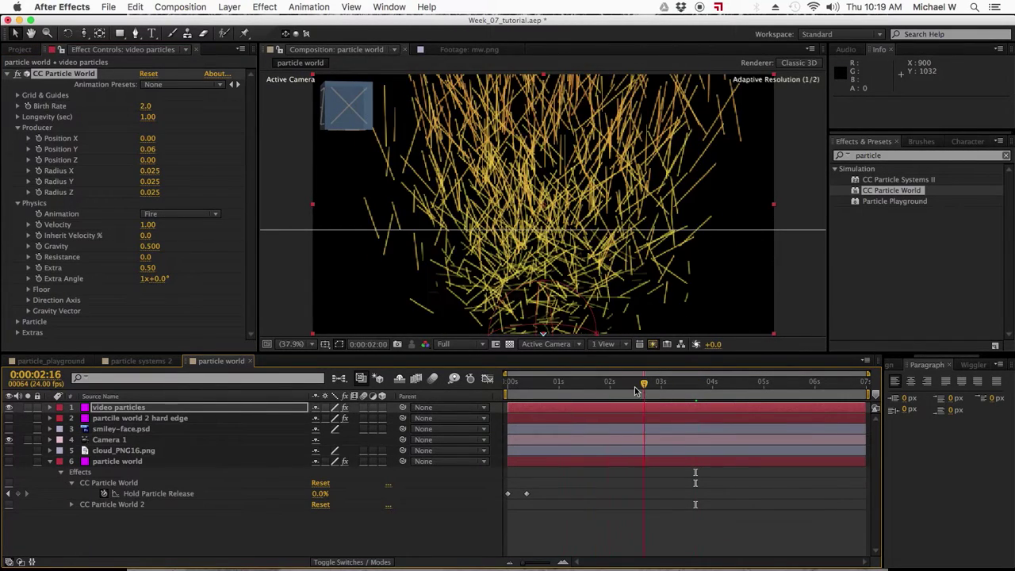
left_click(465, 345)
left_click(463, 413)
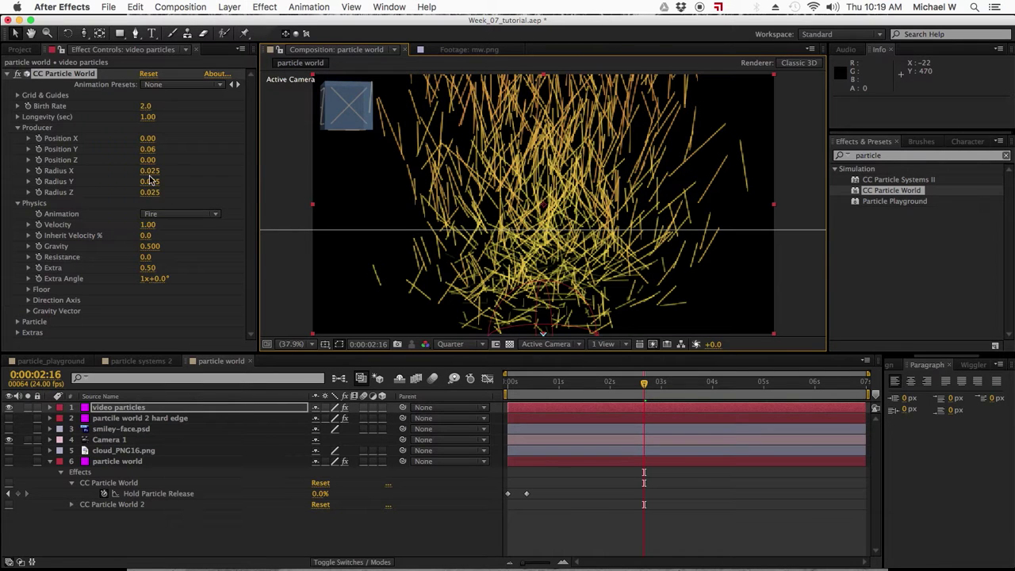
Set the particles' Birth Rate to 14.4 and Longevity to 2.50 seconds, and preview the animation.
left_click_drag(145, 106, 235, 110)
left_click_drag(148, 108, 176, 103)
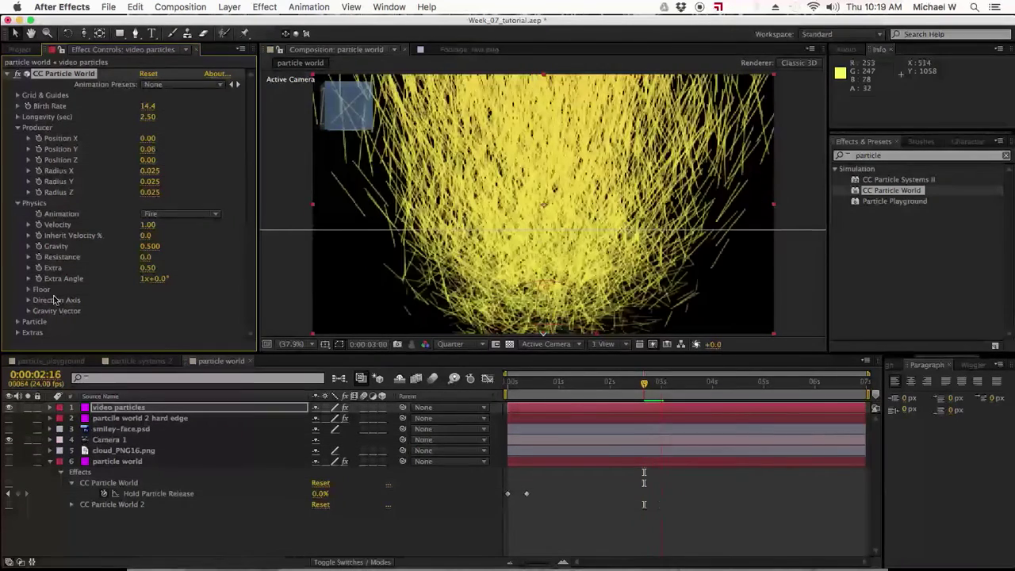
key("space")
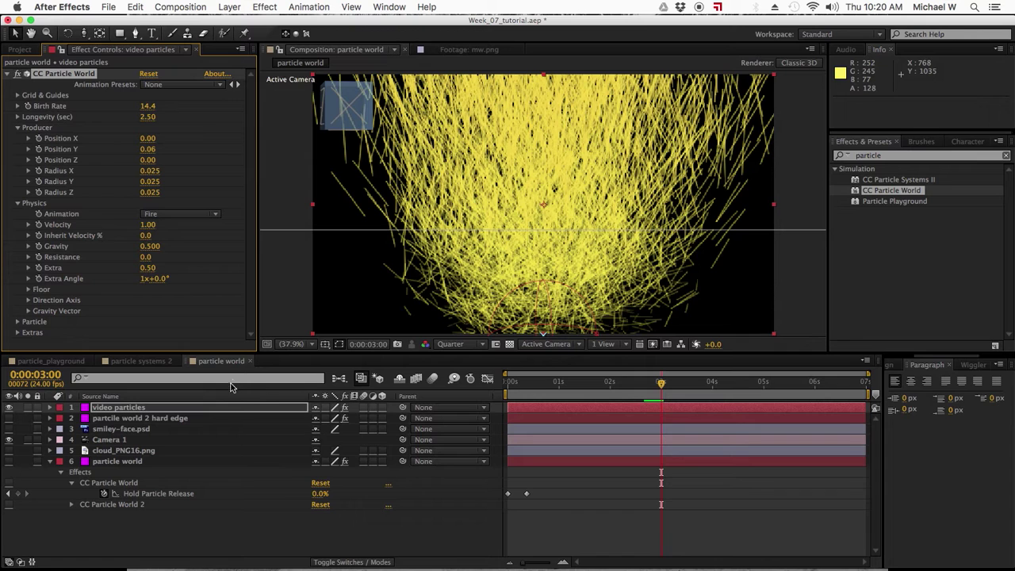
Create a new composition from the fire.mov footage and trim the start of its layer at 0:00:02:17.
left_click(20, 49)
left_click_drag(18, 172, 41, 346)
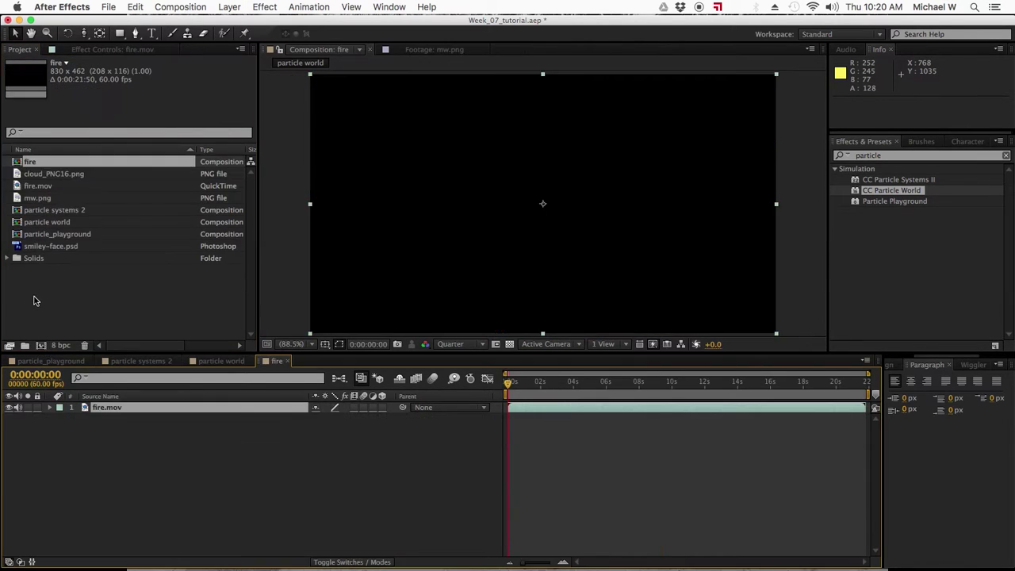
left_click(562, 385)
left_click_drag(562, 385, 545, 386)
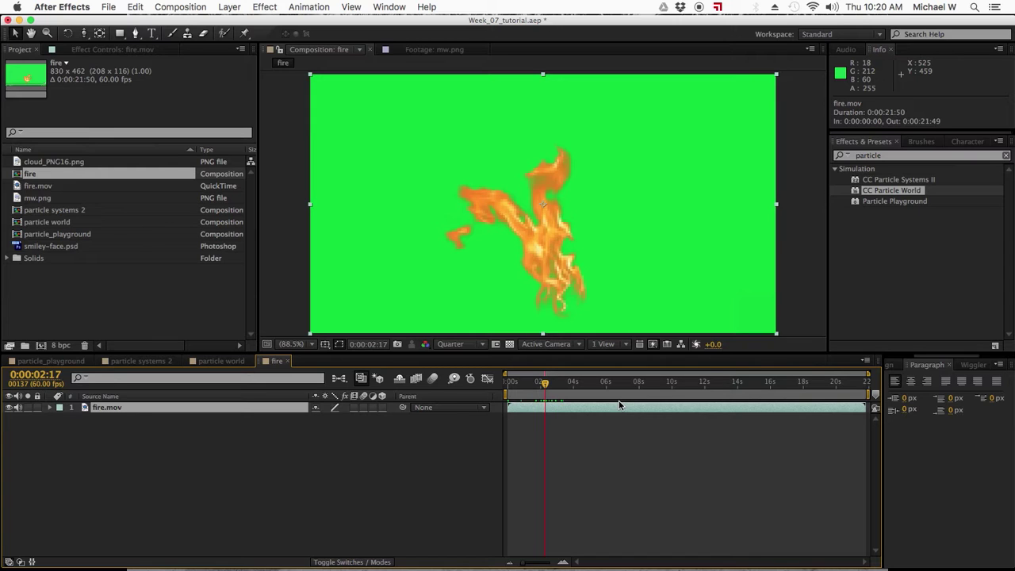
key("alt+bracketleft")
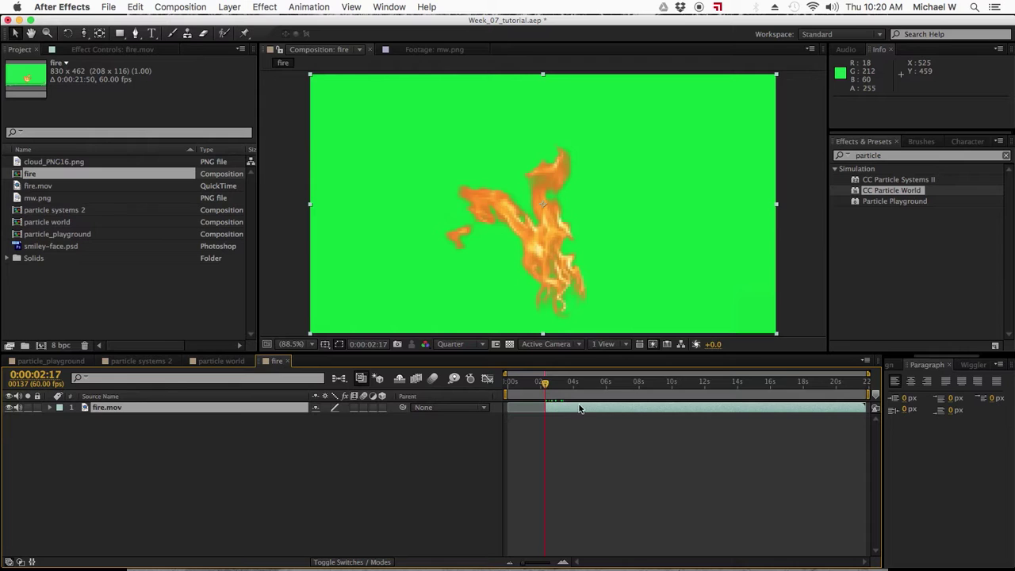
Shift the trimmed fire.mov layer to start at 0:00:00:00 and trim its end at 0:00:02:08.
left_click_drag(544, 385, 495, 384)
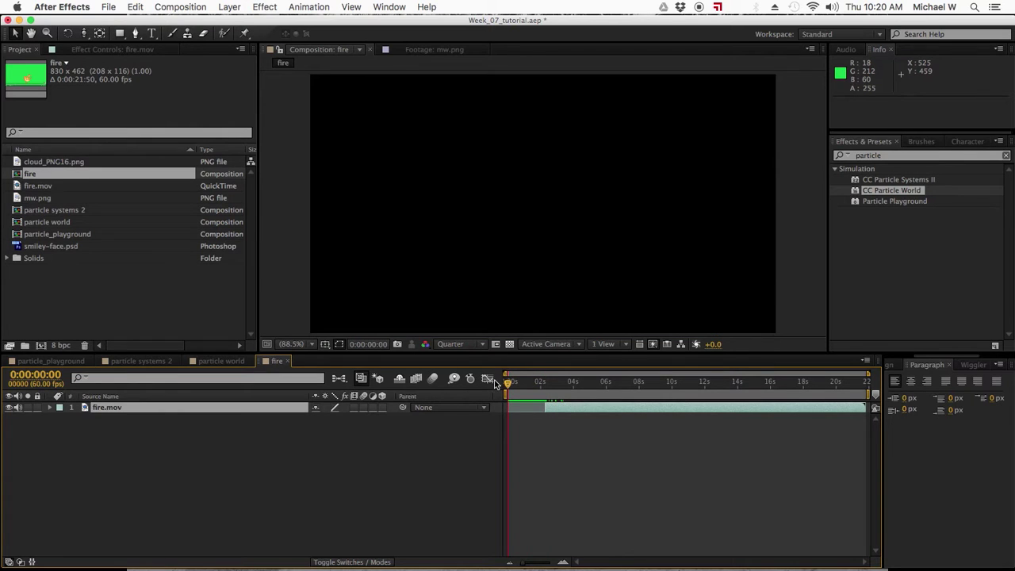
key("bracketleft")
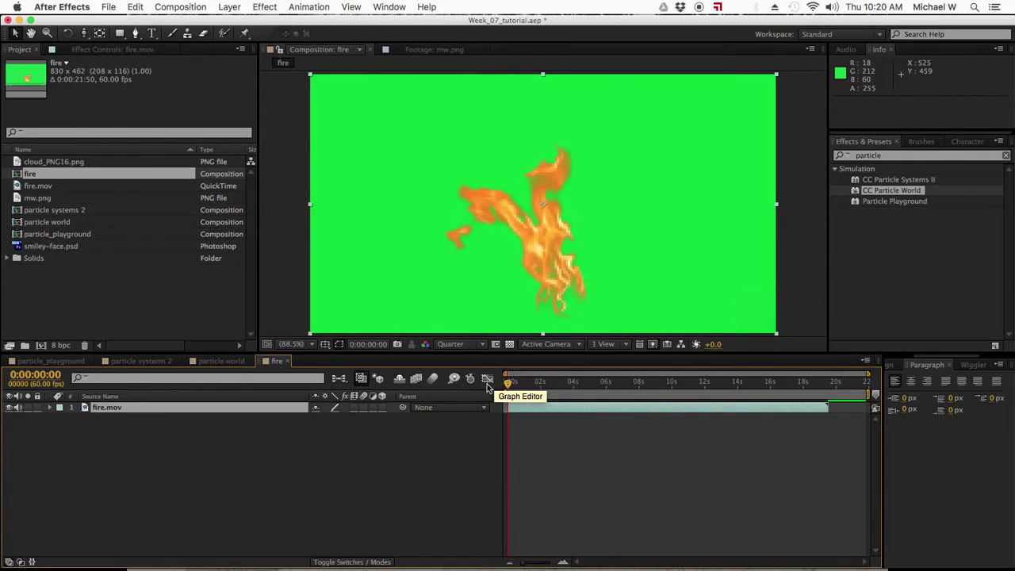
left_click_drag(508, 384, 542, 383)
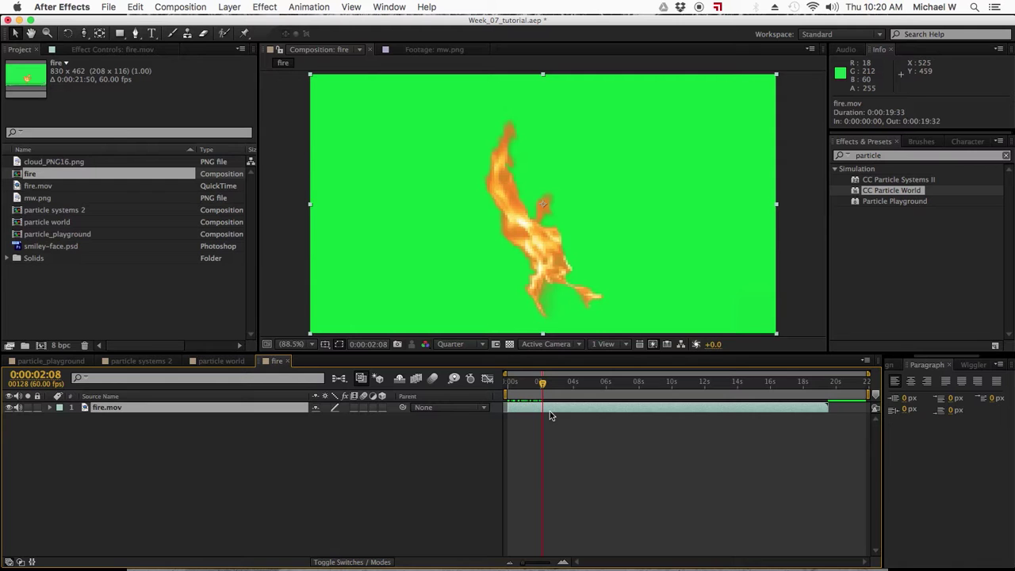
key("alt+]")
At 0:00:01:26, draw a rectangular mask over the lower-right corner of the fire footage and set its mode to Subtract.
left_click_drag(544, 383, 531, 383)
left_click(49, 407)
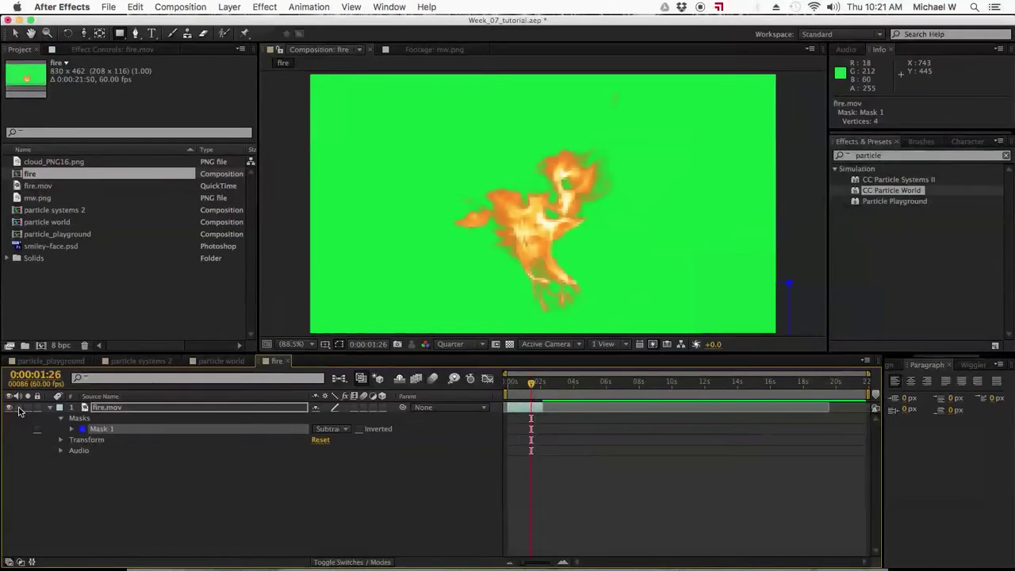
left_click(103, 407)
left_click(210, 497)
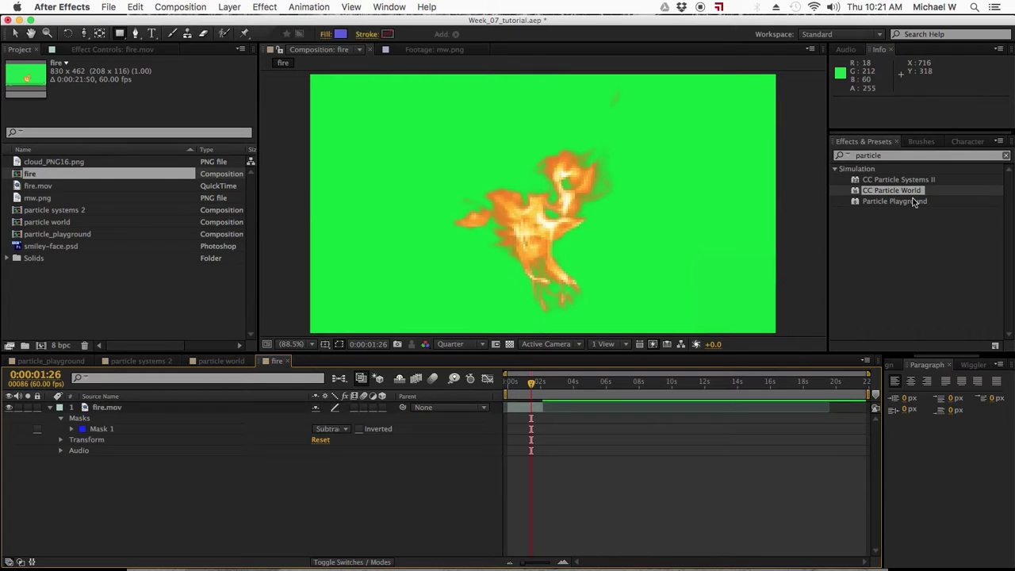
Apply the Keylight (1.2) effect to the fire.mov layer and sample the green background as the Screen Colour.
left_click(888, 157)
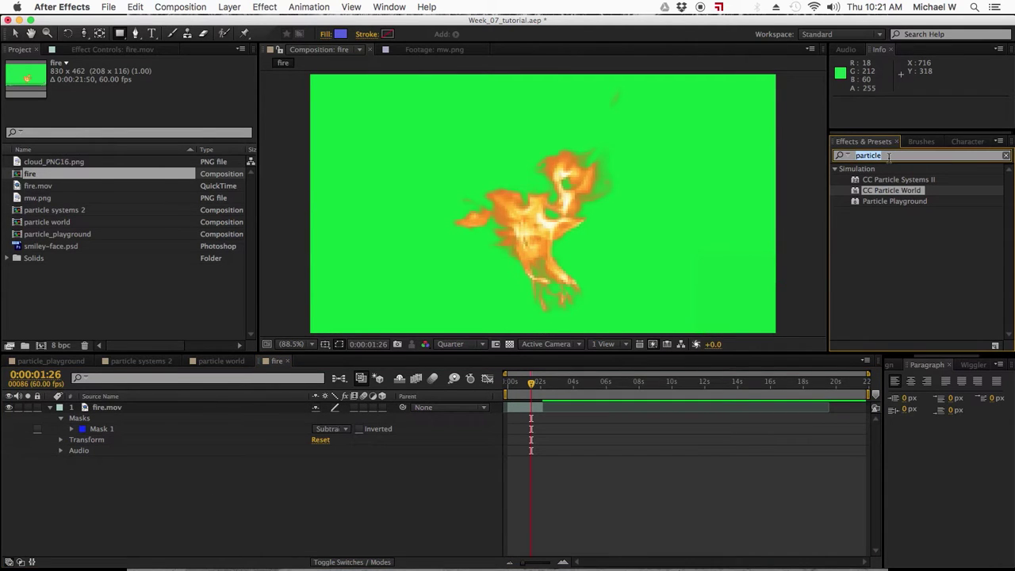
type("key")
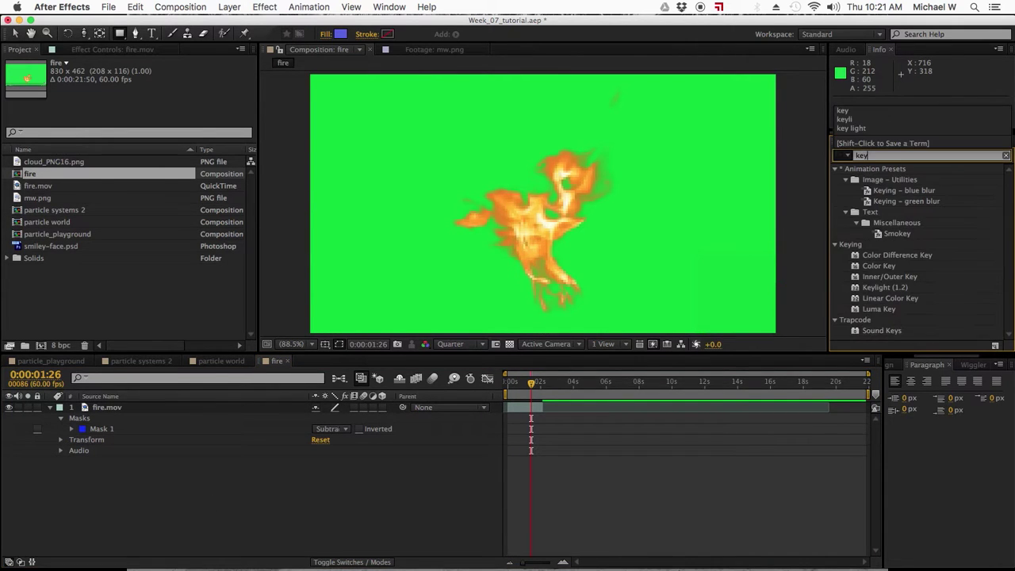
left_click(879, 287)
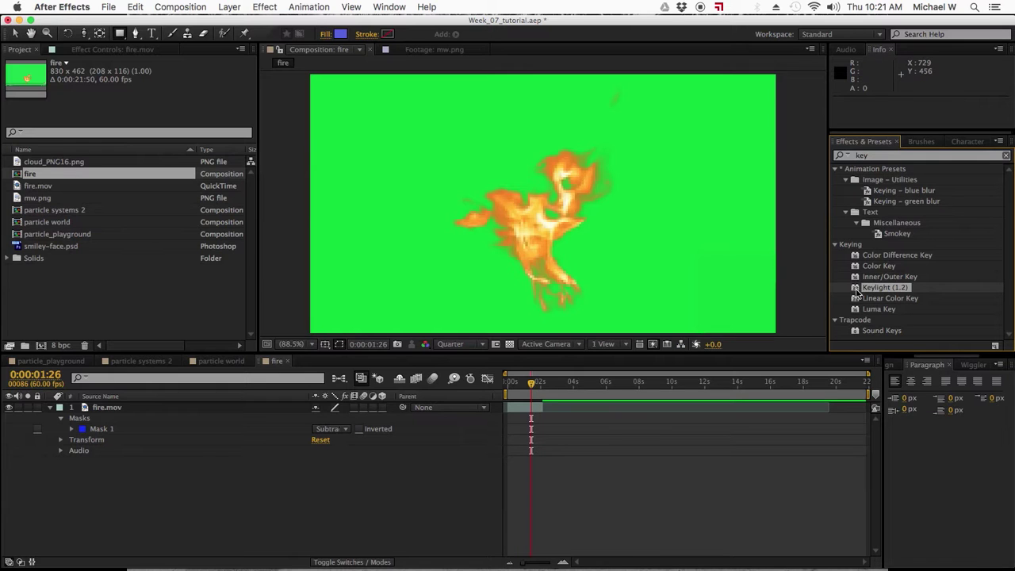
left_click(106, 51)
left_click(522, 409)
double_click(856, 287)
left_click(162, 165)
left_click(495, 261)
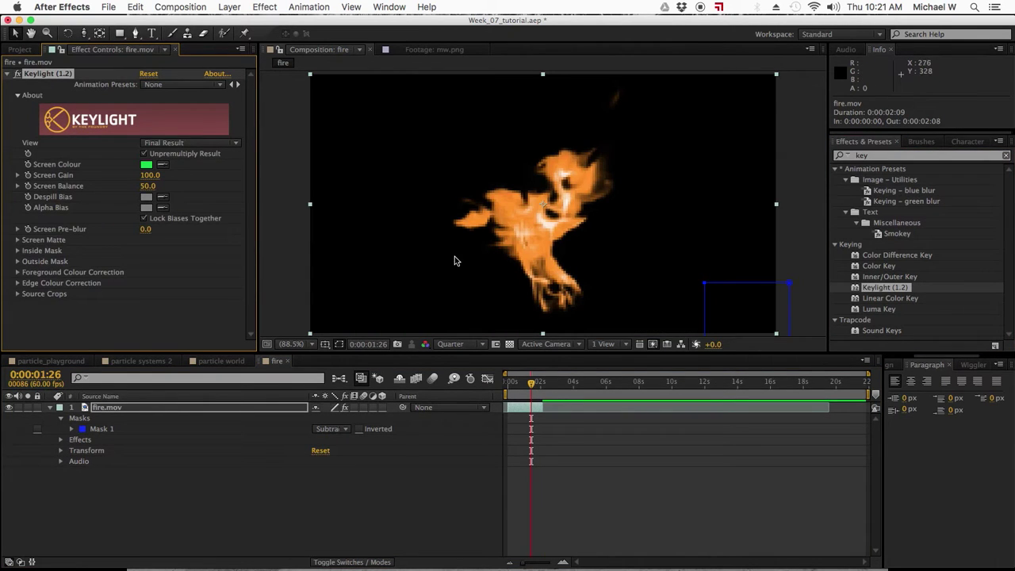
Examine the key in the Screen Matte and Source views, checking the source at 0:00:01:10, and return the view to Final Result.
left_click(178, 143)
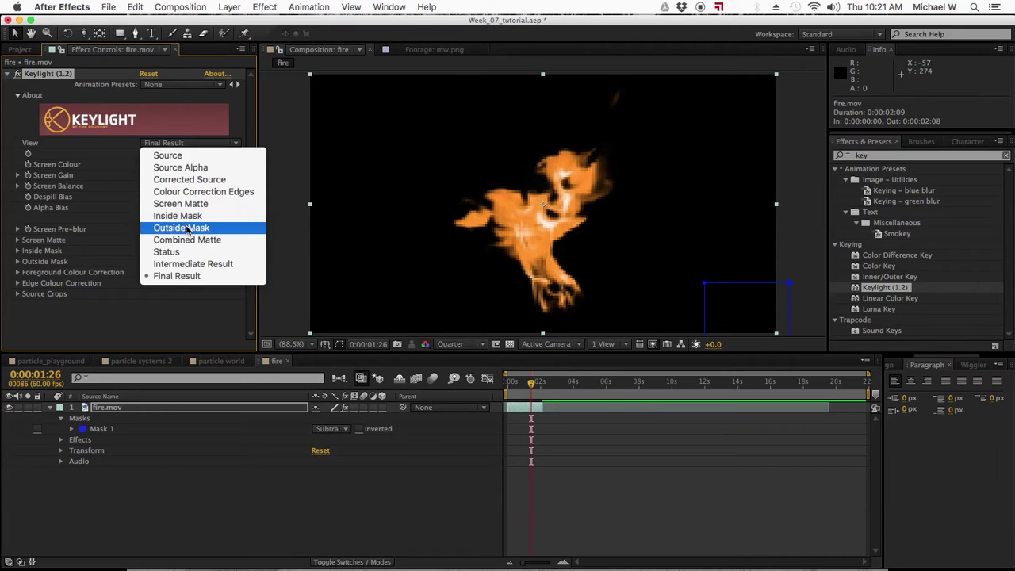
left_click(187, 204)
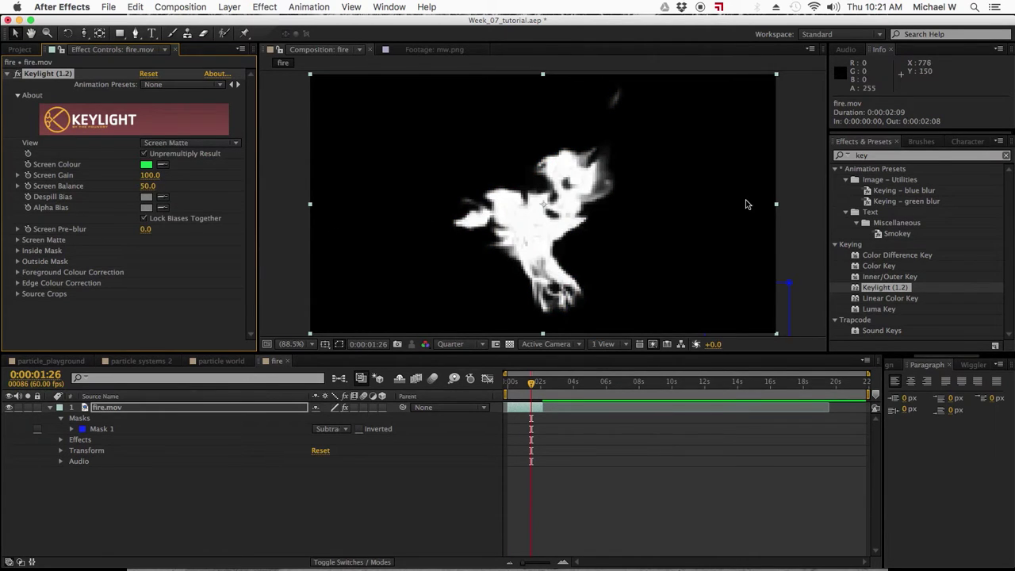
left_click(176, 146)
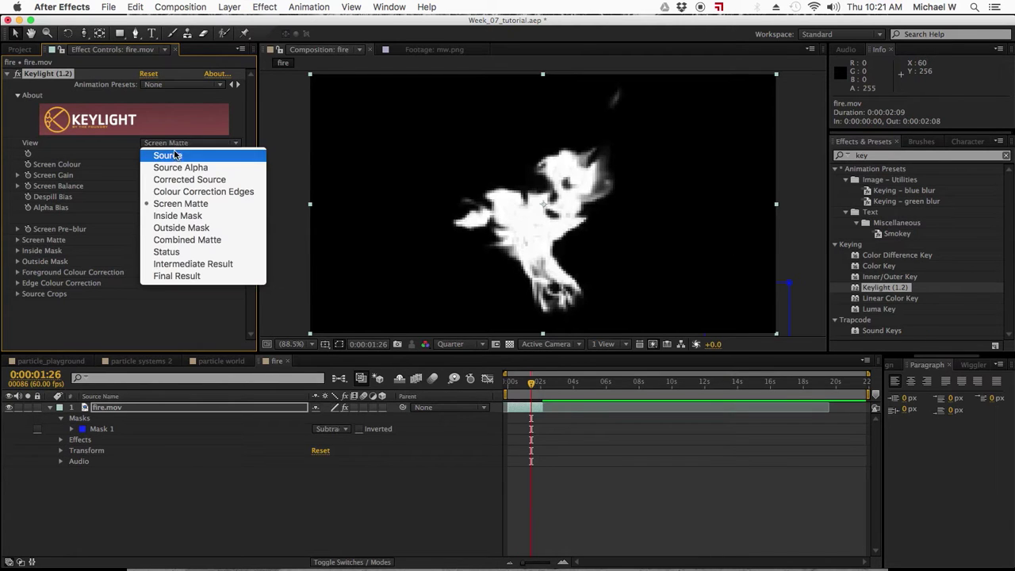
left_click(174, 147)
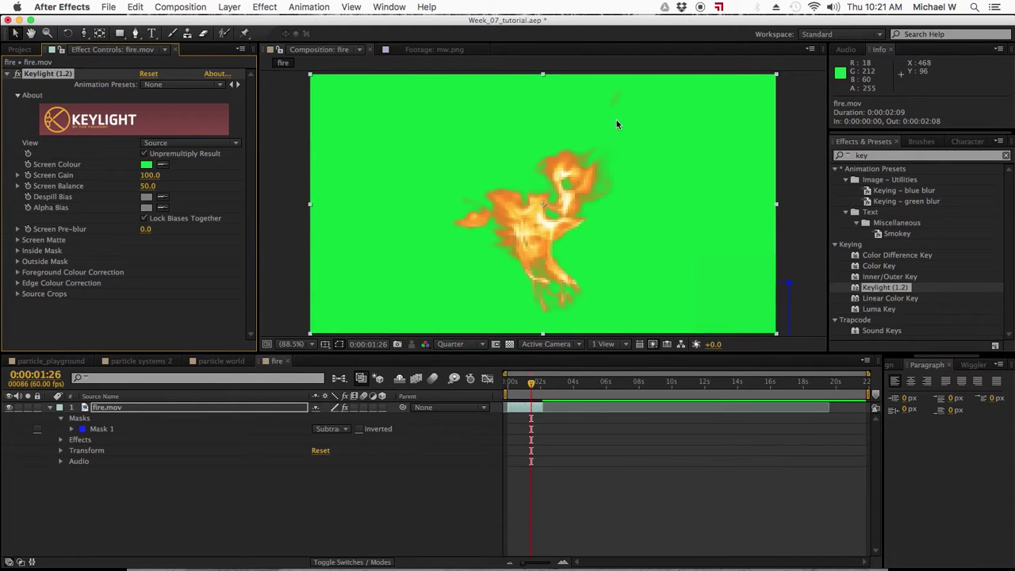
left_click_drag(531, 386, 526, 386)
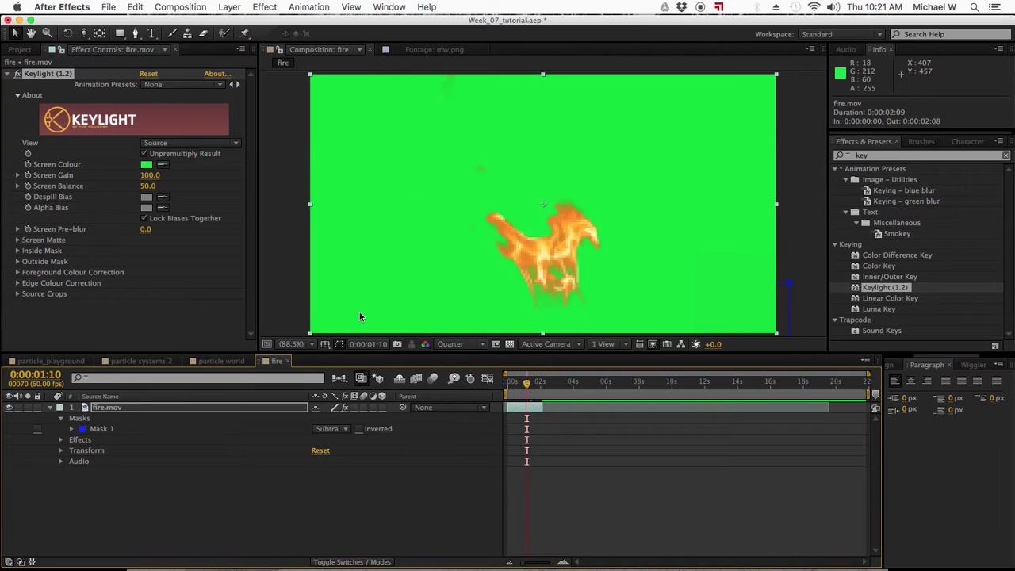
left_click(183, 144)
left_click(195, 276)
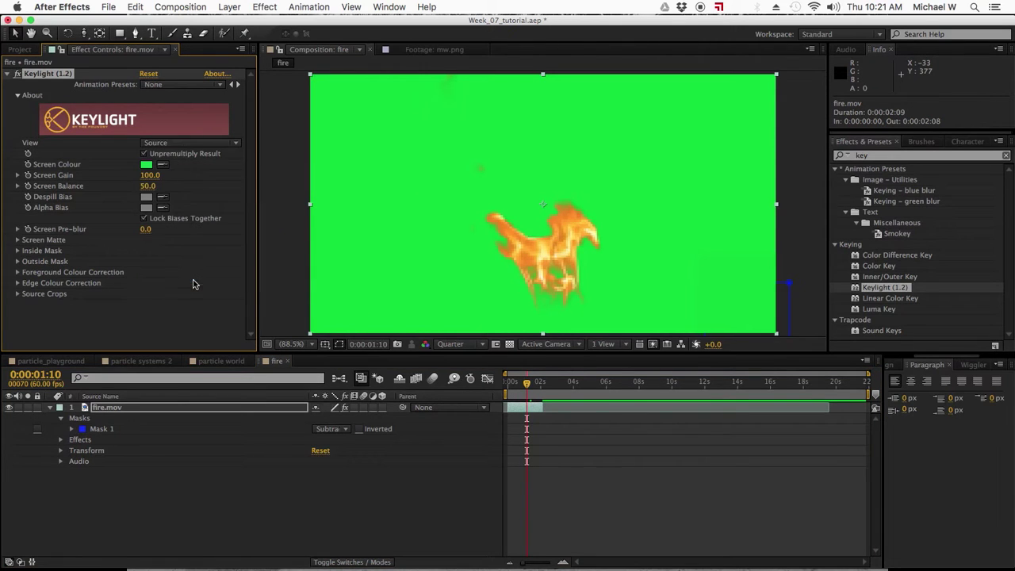
At 0:00:00:26, pre-compose the fire.mov layer as Fire_01, leaving all attributes in 'fire'.
left_click_drag(528, 385, 514, 383)
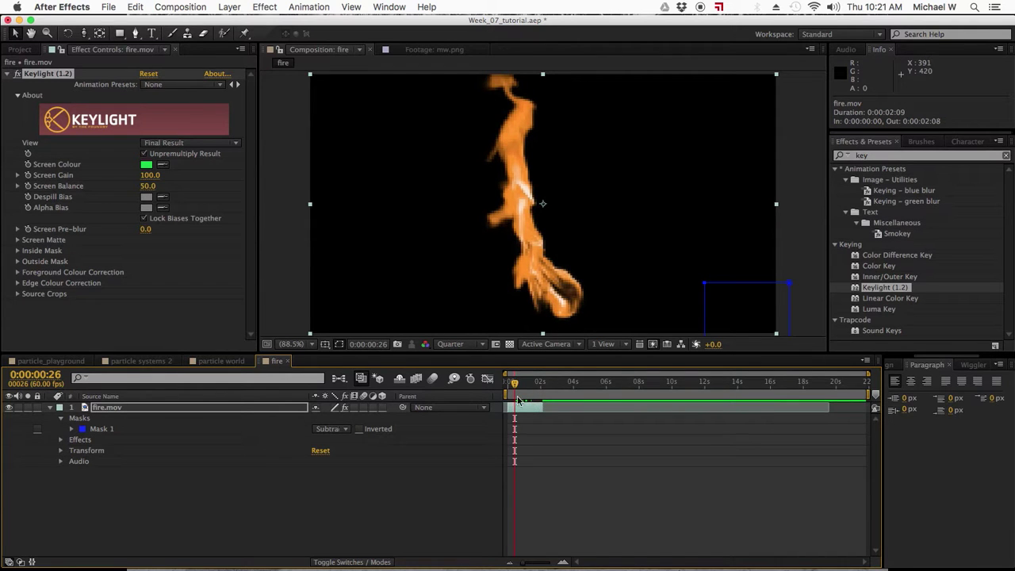
right_click(104, 410)
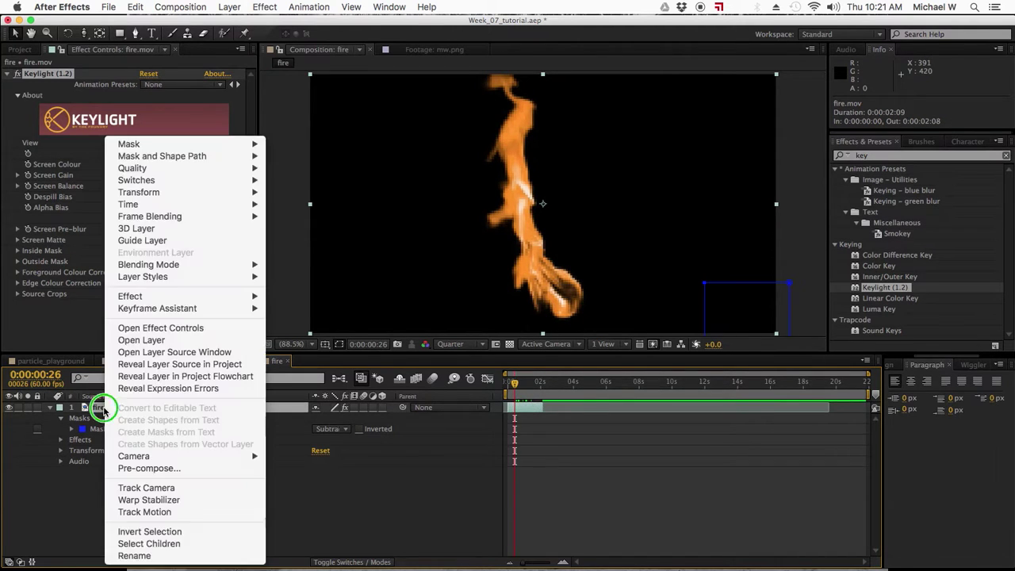
left_click(136, 464)
type("Fire_01")
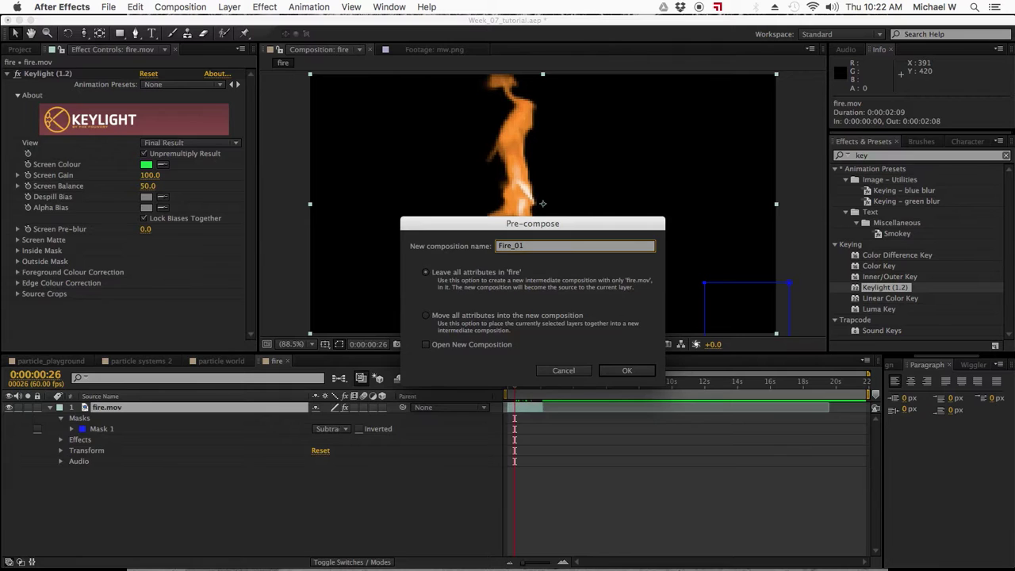
key("Return")
Add the fire composition to the particle world composition beneath the video particles layer and hide video particles.
left_click(220, 361)
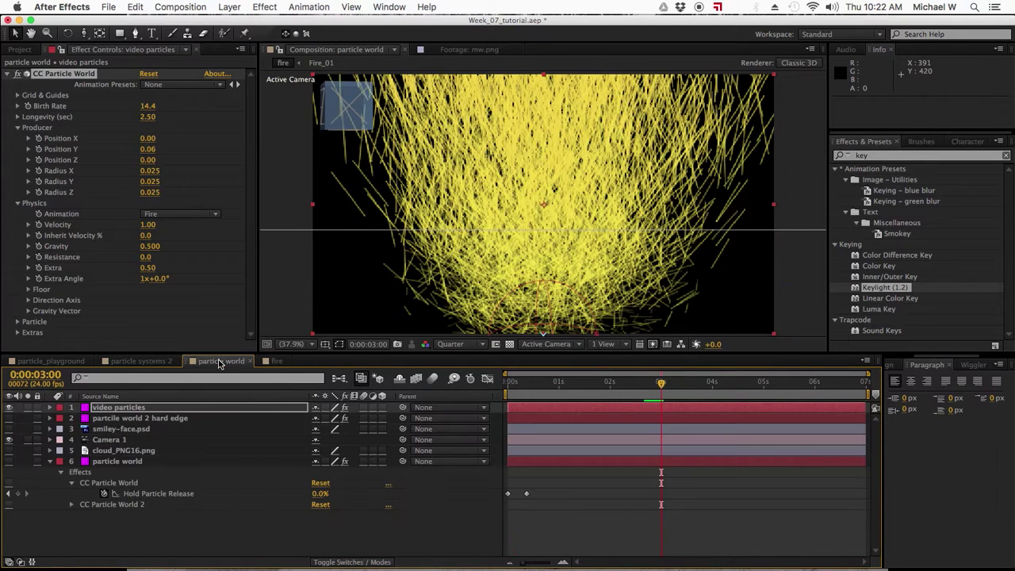
left_click(20, 49)
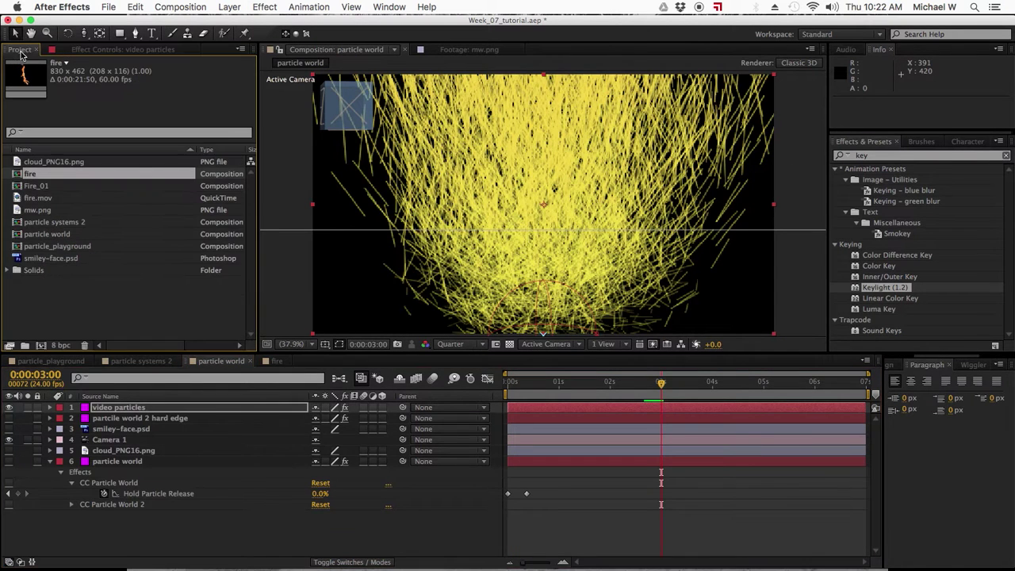
double_click(15, 174)
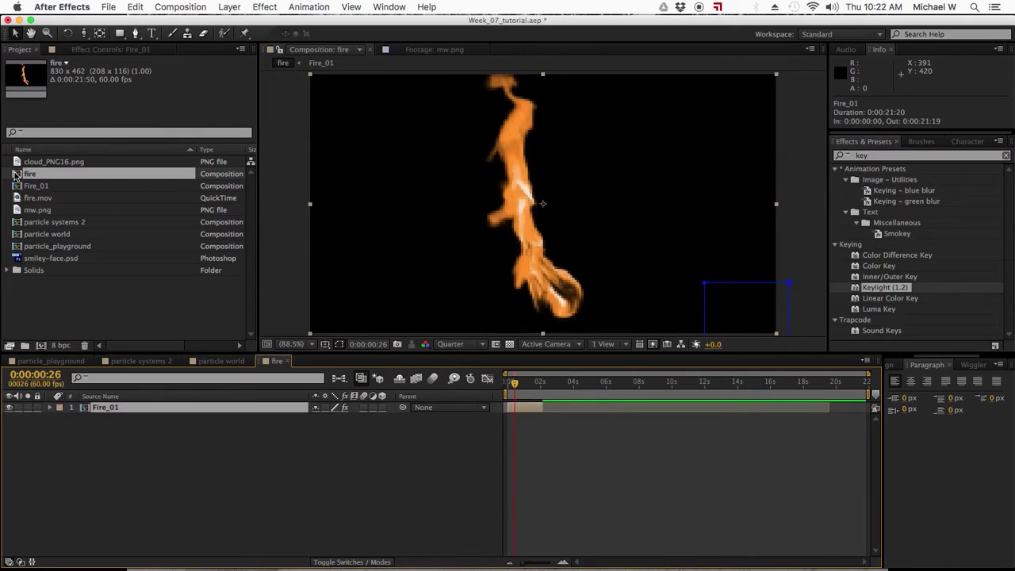
left_click(40, 362)
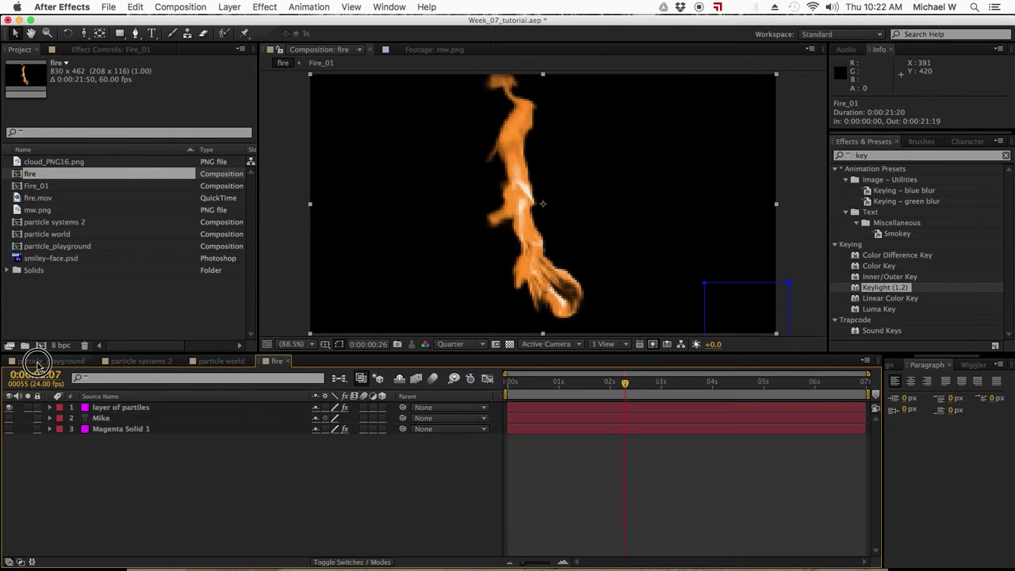
left_click(222, 361)
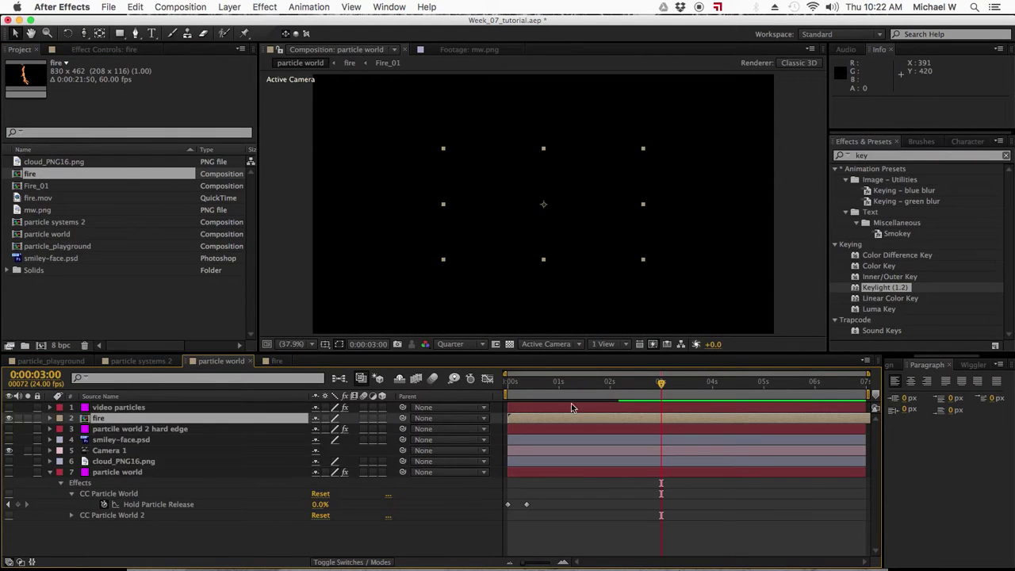
At 0:00:00:22, draw a closed ten-point pen mask around the flame on the fire layer and smooth its upper-left corner.
left_click_drag(596, 389, 555, 388)
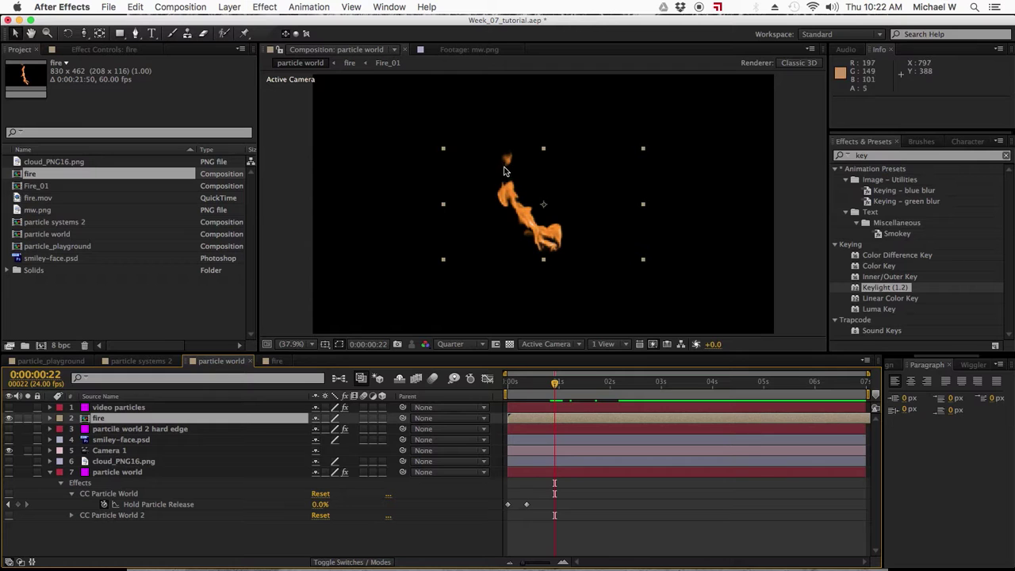
left_click(107, 418)
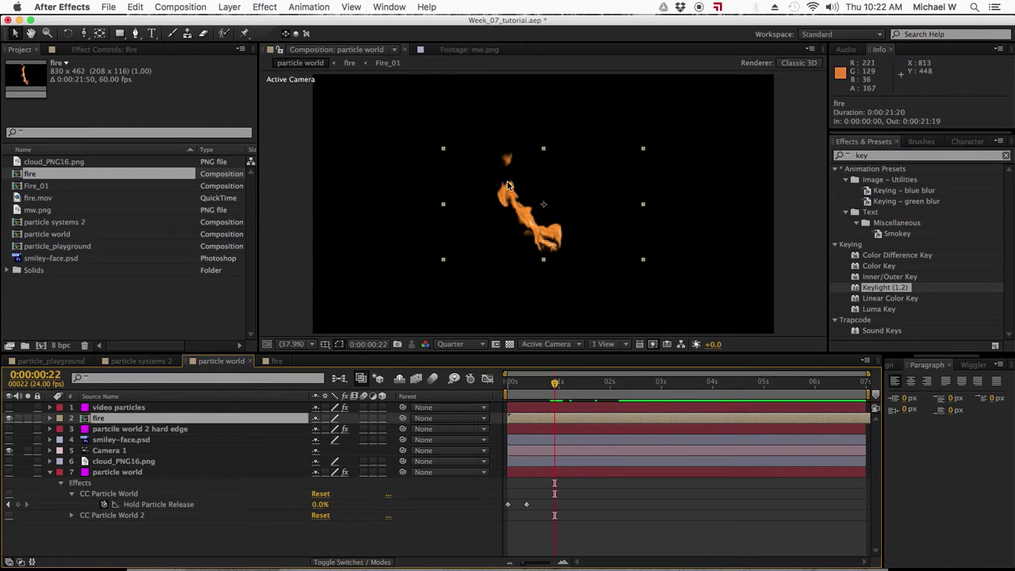
left_click(136, 33)
left_click_drag(498, 165, 528, 163)
left_click(527, 164)
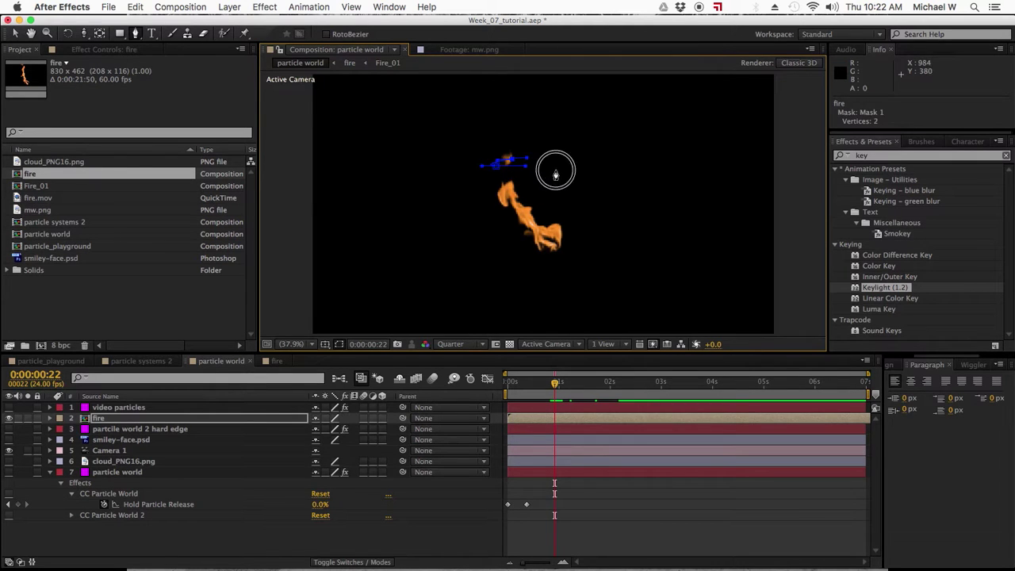
left_click(580, 229)
left_click(568, 257)
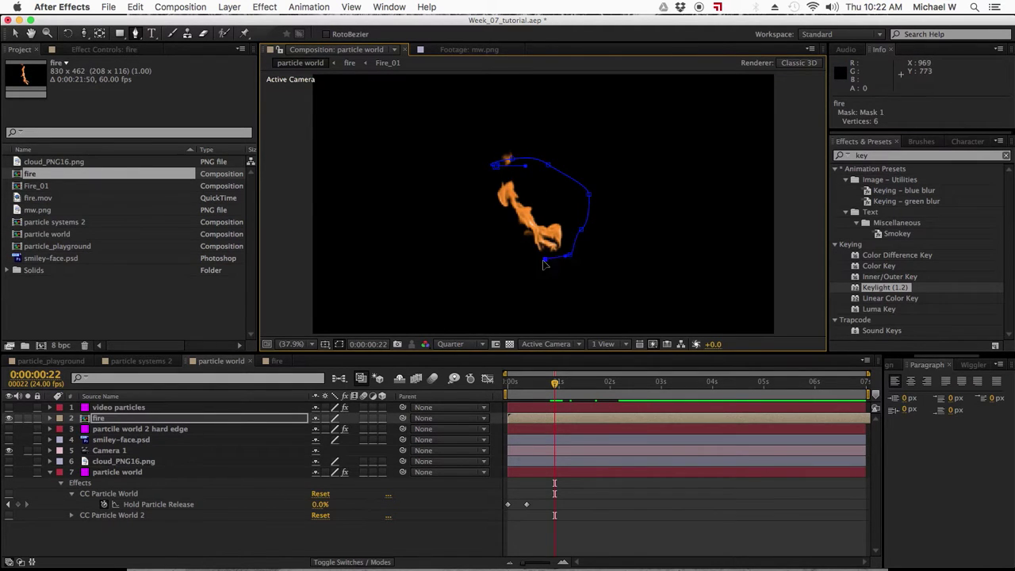
left_click(506, 253)
left_click(483, 238)
left_click_drag(468, 198, 475, 180)
left_click(496, 172)
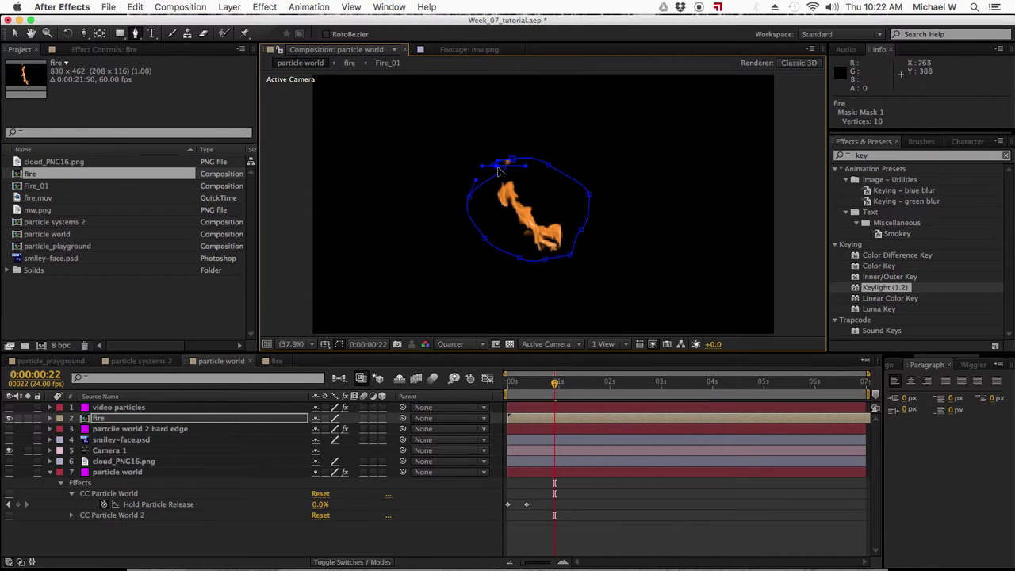
key("v")
left_click_drag(498, 168, 484, 170)
Lower the upper points of the fire layer's mask and set its Mask Feather to 330 pixels, checking at 0:00:00:15 and 0:00:00:07.
left_click_drag(555, 387, 539, 391)
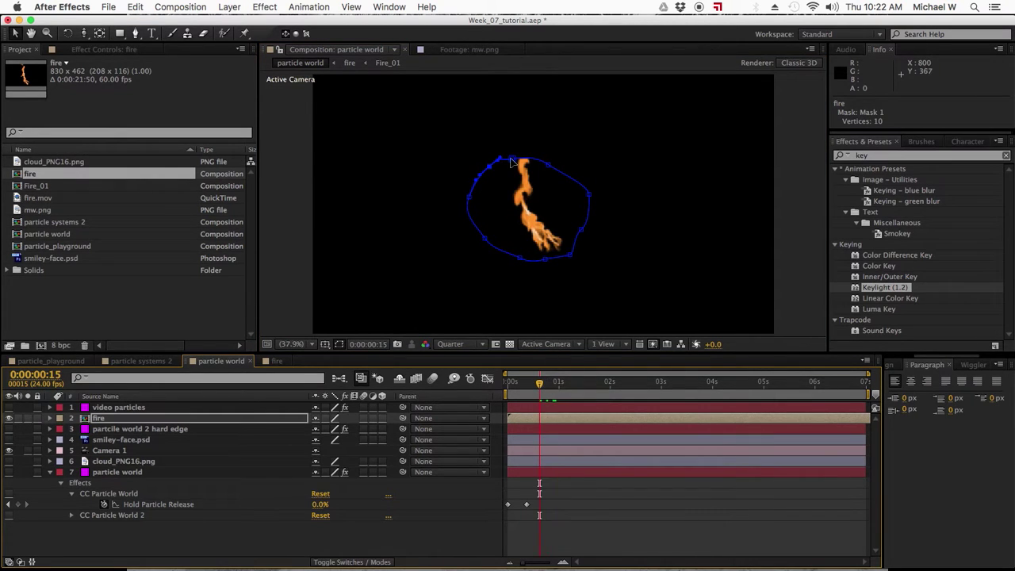
key("f")
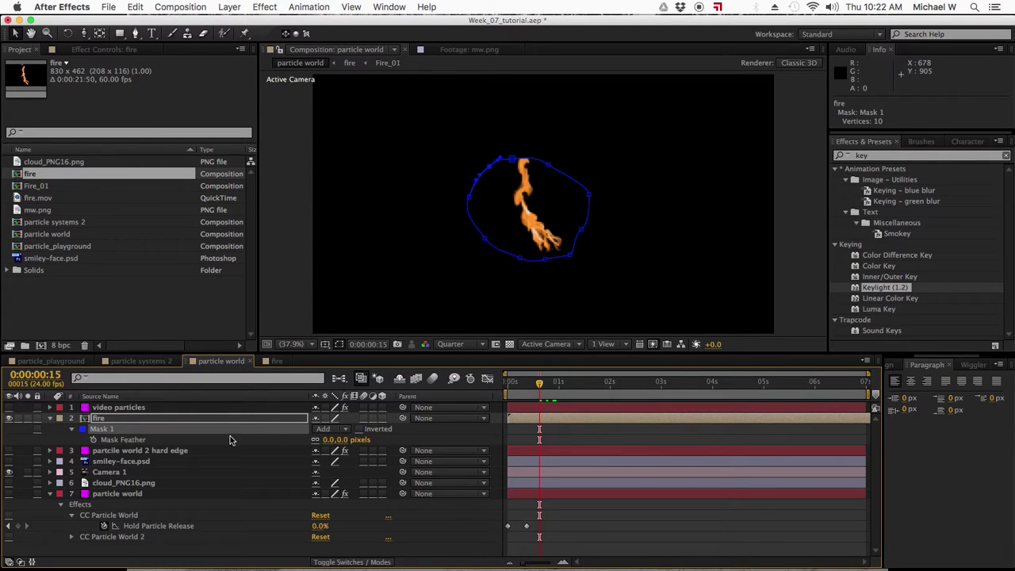
left_click_drag(351, 445, 522, 420)
left_click_drag(514, 161, 507, 186)
left_click_drag(539, 384, 521, 384)
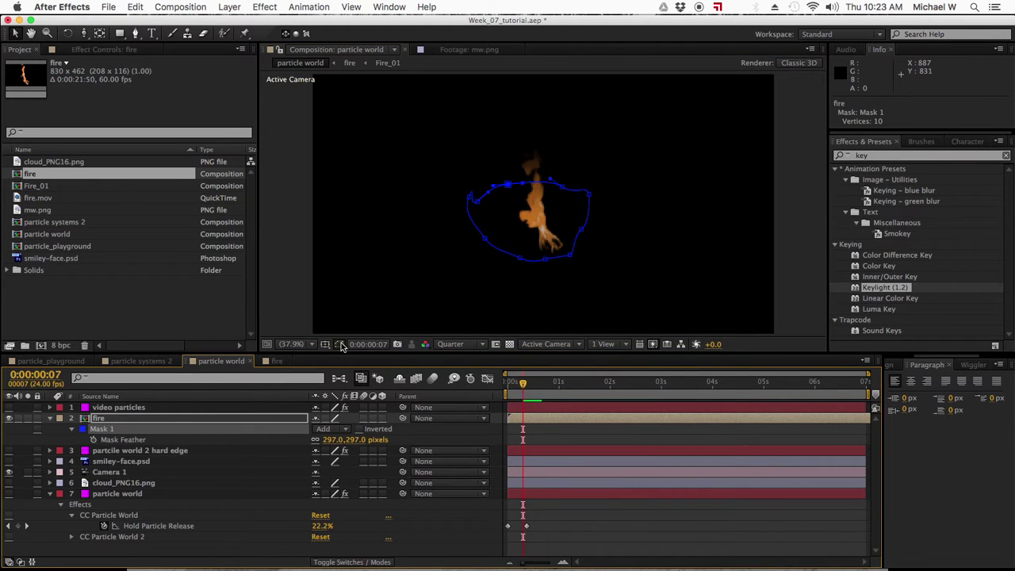
left_click_drag(361, 440, 376, 442)
left_click(565, 517)
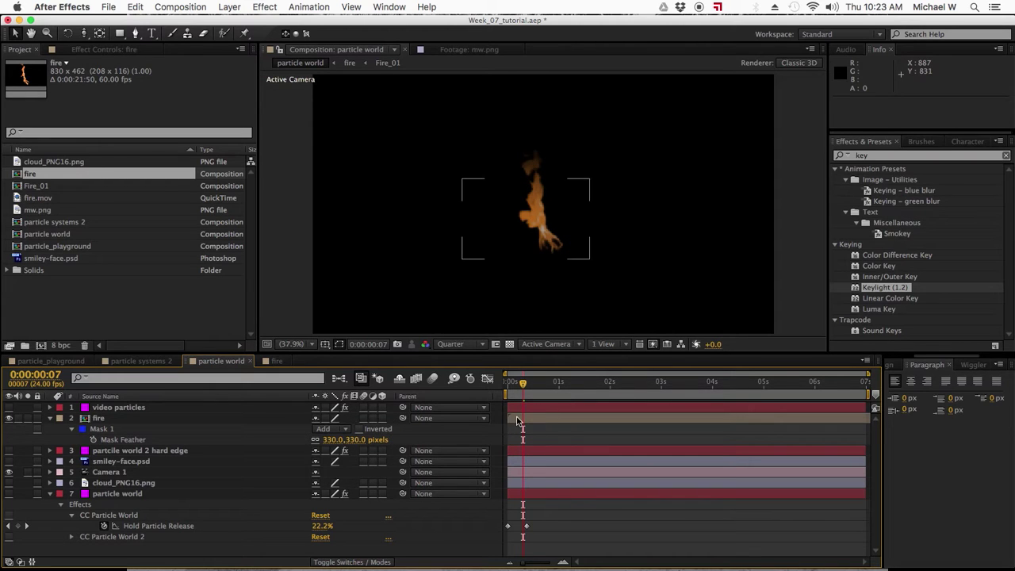
left_click(51, 419)
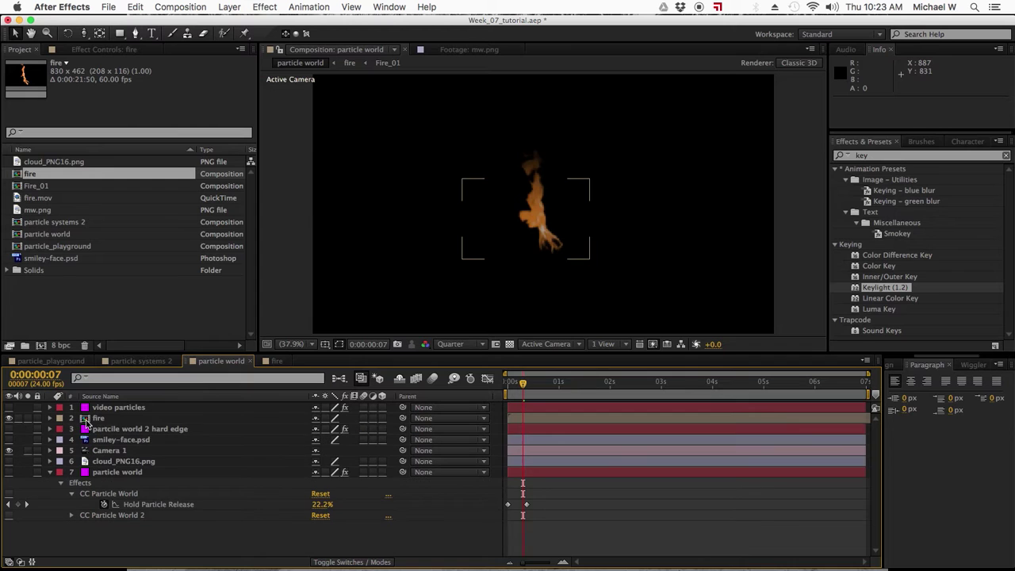
Show the video particles layer, hide the fire layer, and leave video particles selected.
left_click(95, 420)
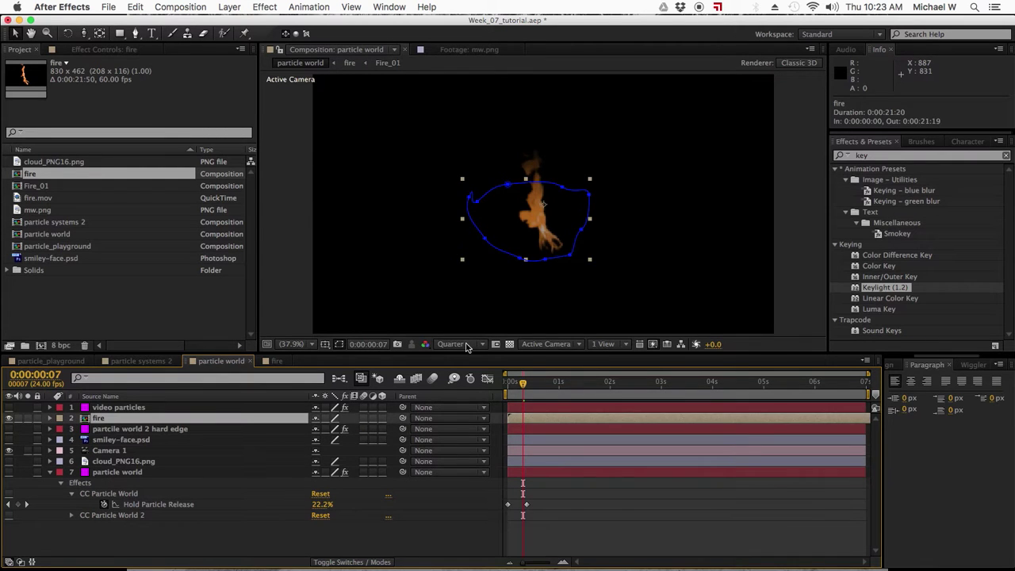
left_click(119, 407)
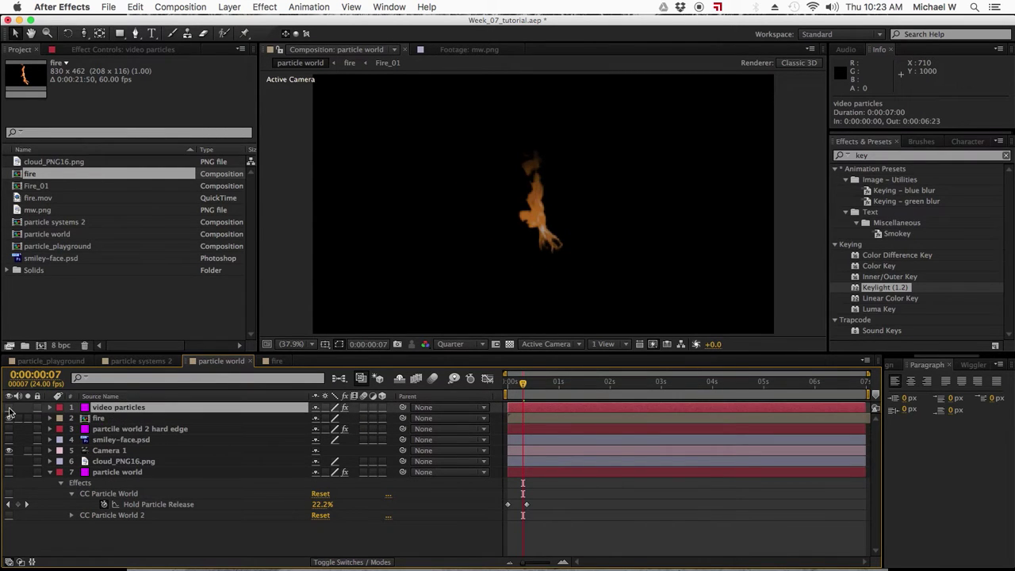
left_click(9, 407)
left_click(8, 418)
left_click(98, 419)
left_click(107, 408)
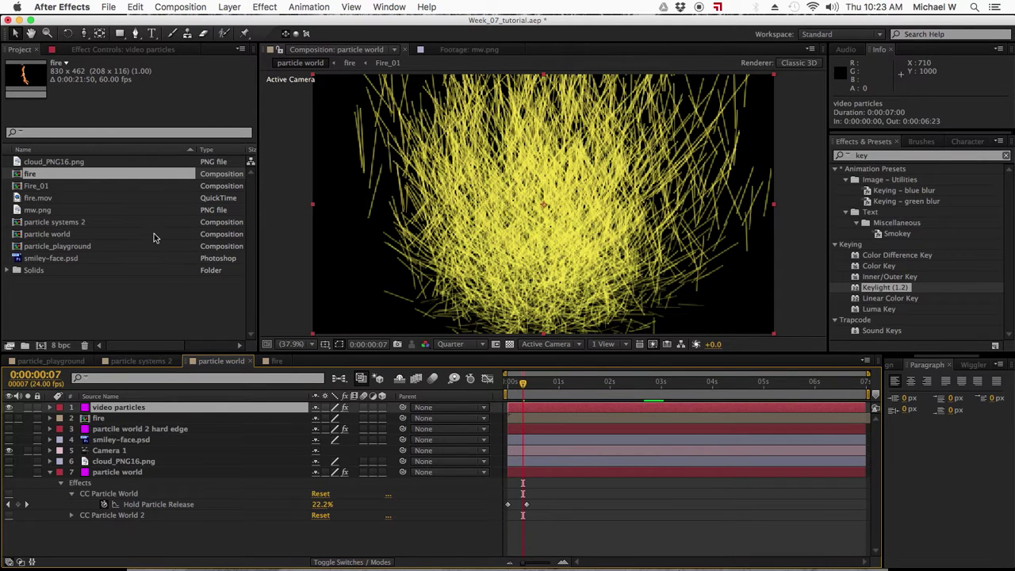
In CC Particle World on video particles, set Particle Type to Textured Faded Disc and Texture Layer to 2. fire.
left_click(110, 50)
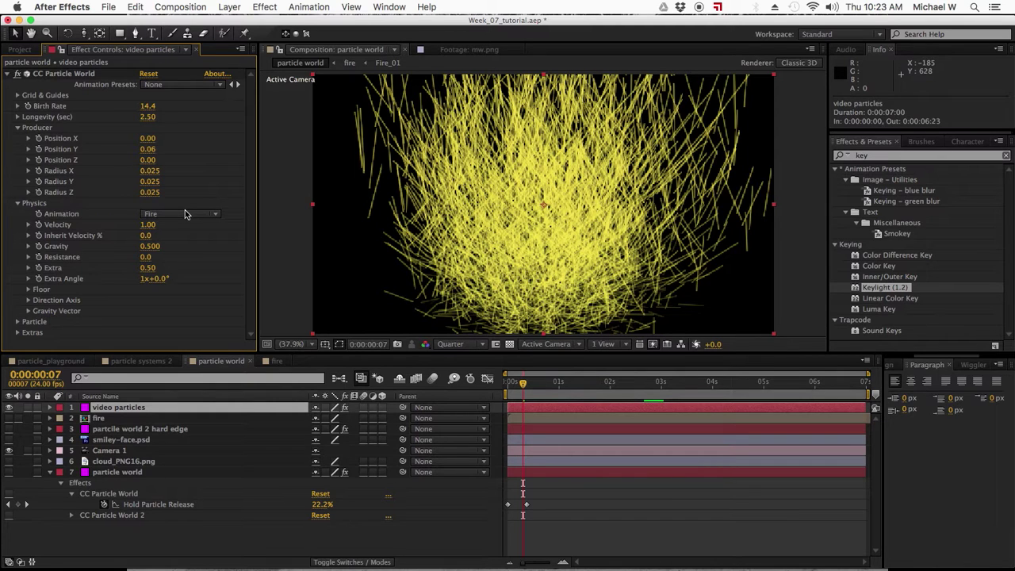
left_click(22, 322)
scroll(63, 321, "down", 5)
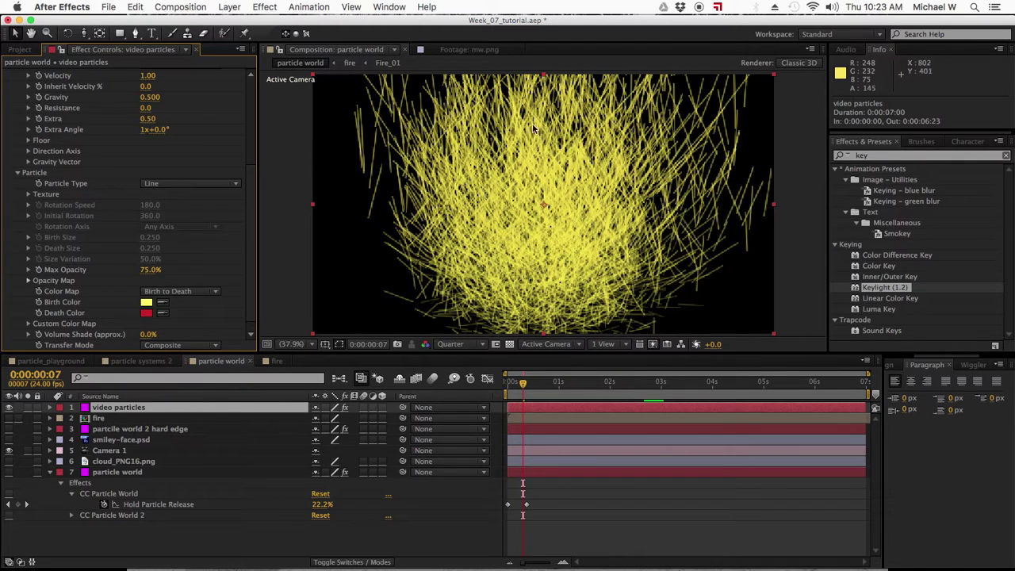
scroll(246, 216, "down", 1)
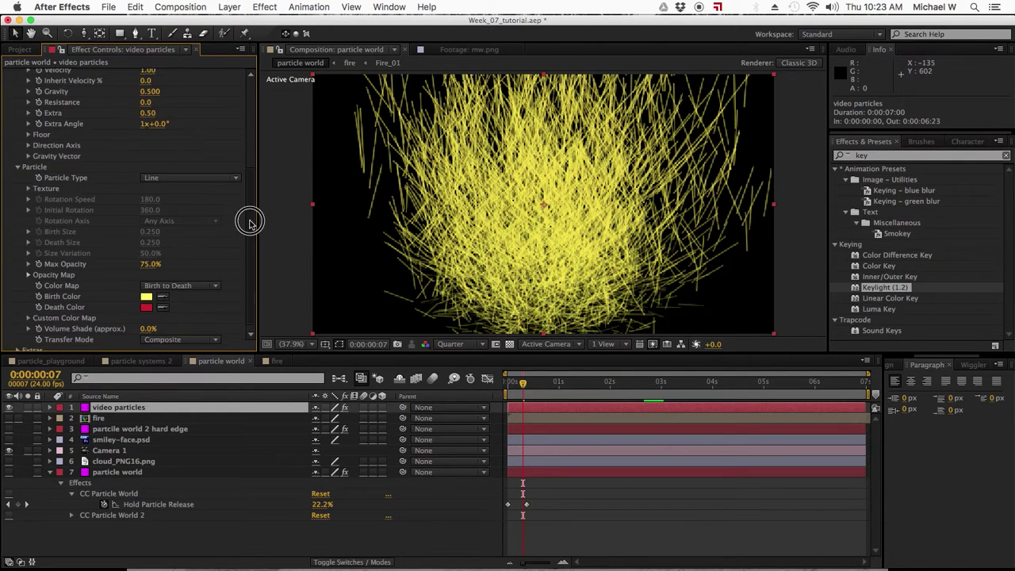
left_click(197, 174)
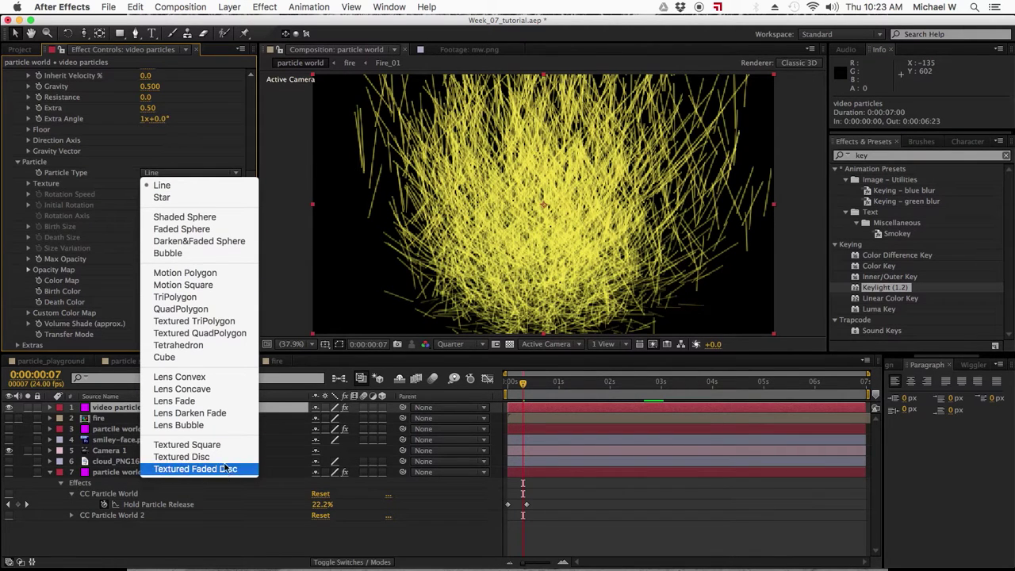
left_click(195, 468)
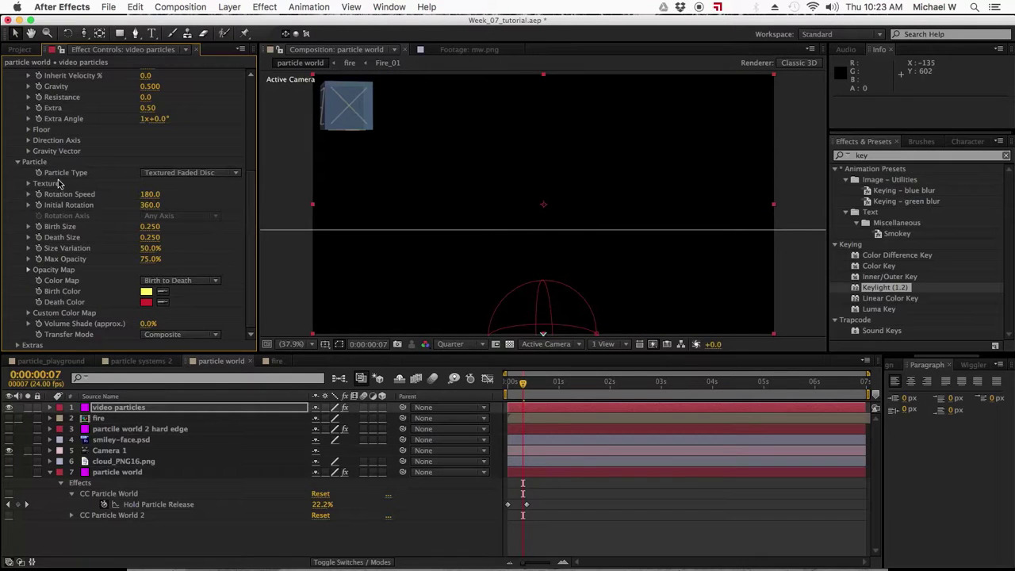
left_click(27, 183)
left_click(191, 195)
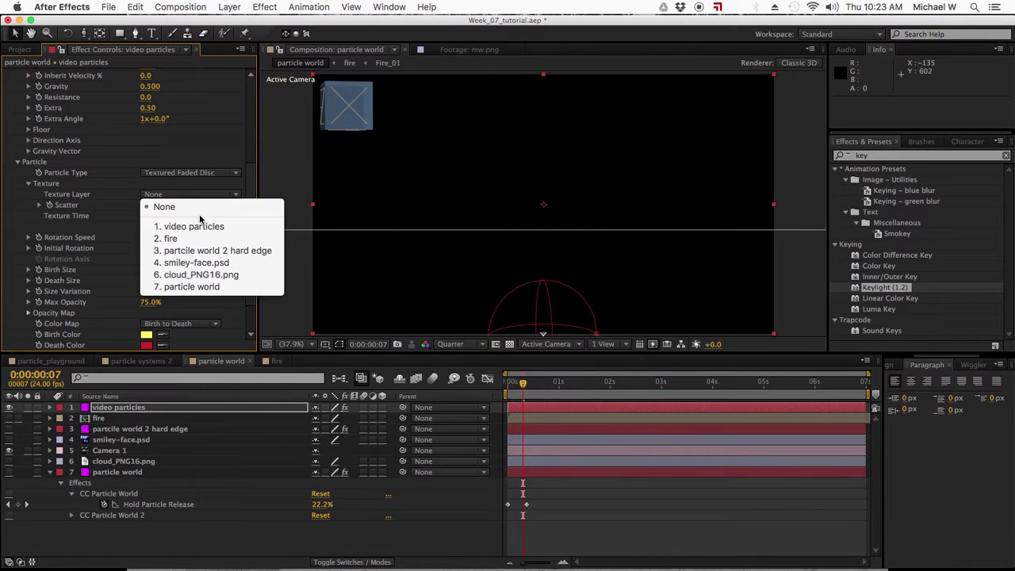
left_click(204, 239)
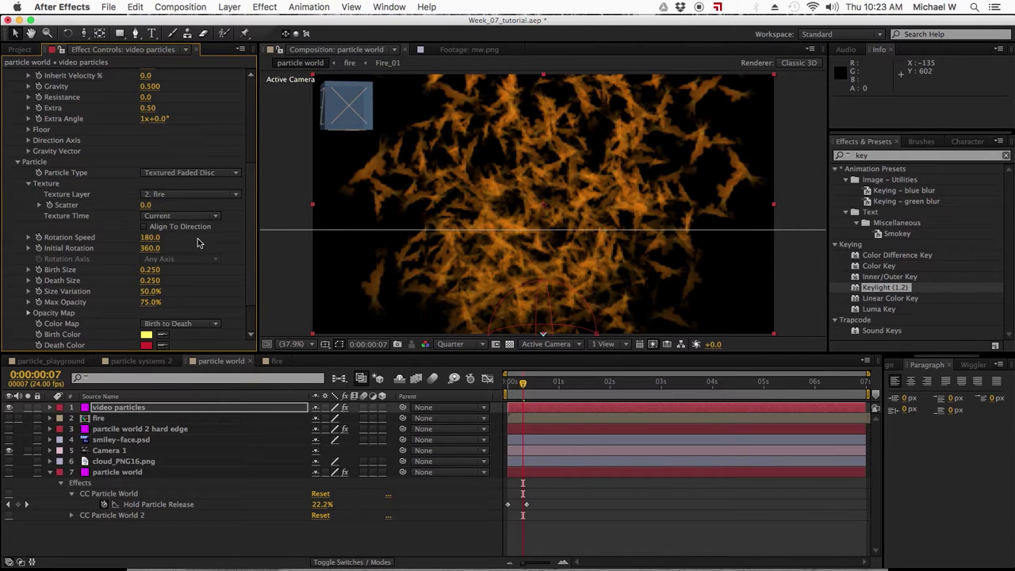
Change Particle Type to Textured Disc, with Birth Size 0.570, Death Size 0.470, Size Variation 100% and Max Opacity 100%.
left_click(211, 172)
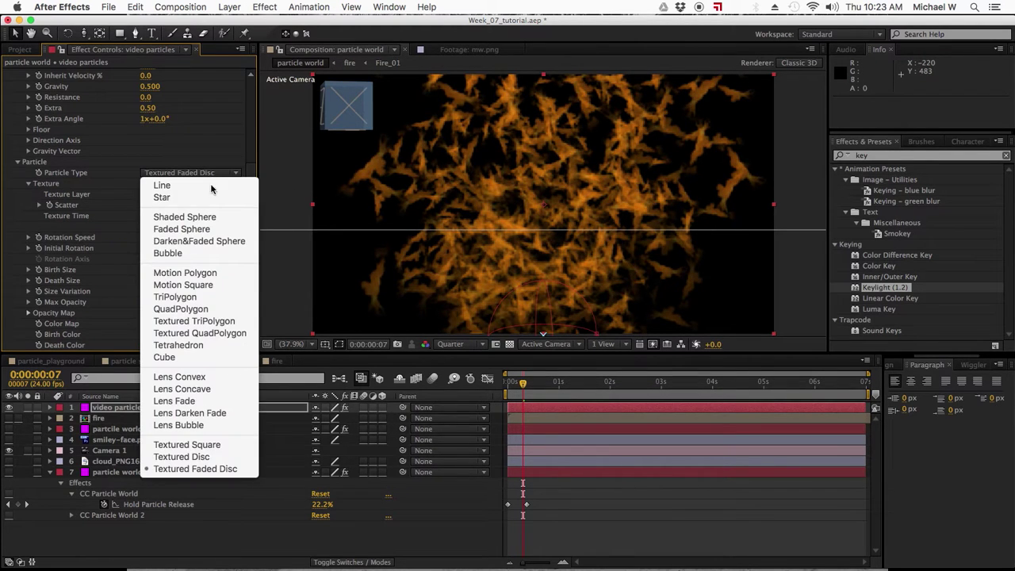
left_click(216, 456)
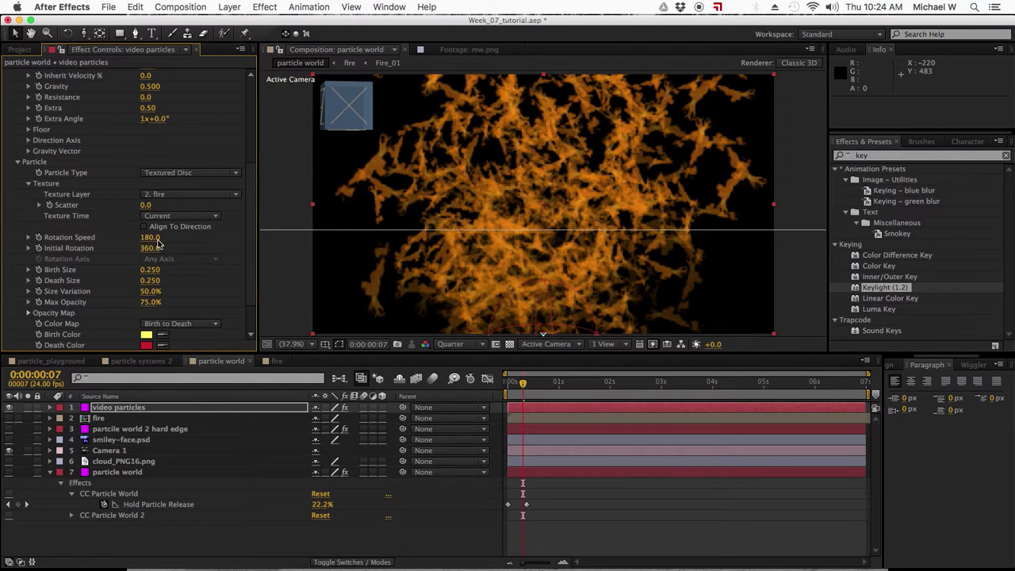
left_click_drag(151, 274, 211, 294)
left_click(147, 303)
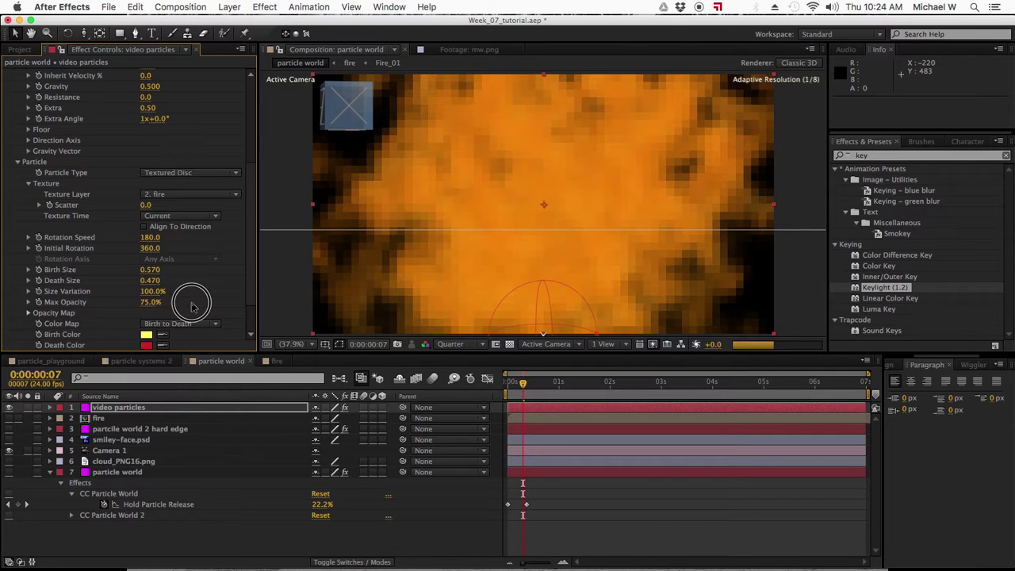
key("Return")
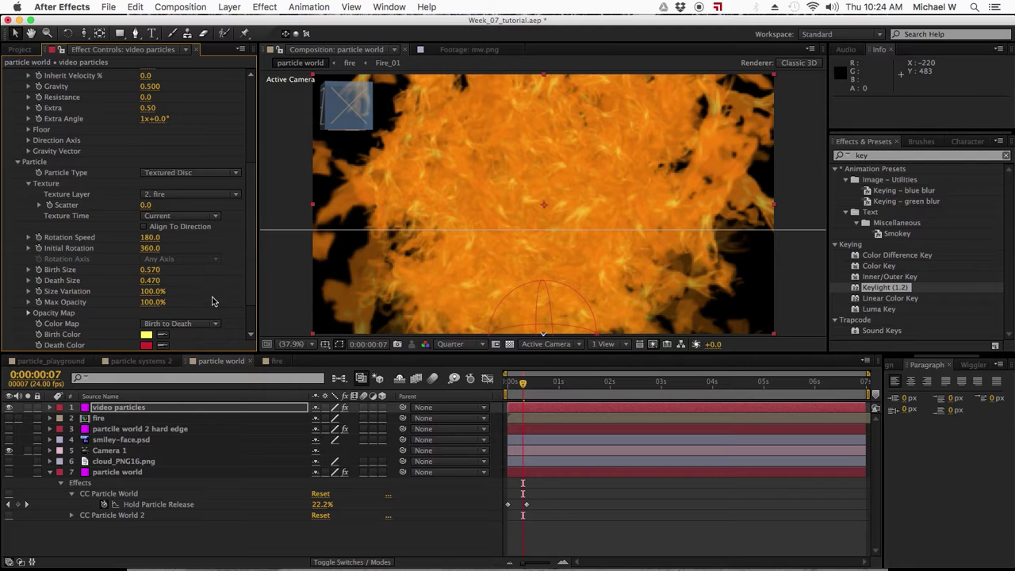
Set the particles' Color Map to Custom and bring the Producer and Physics settings back into view.
scroll(253, 280, "down", 3)
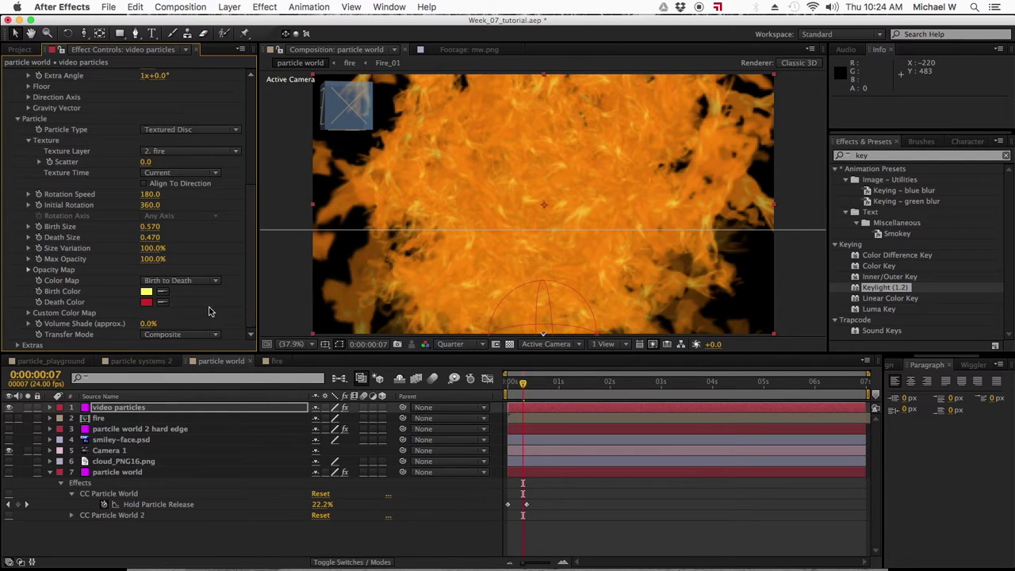
left_click(199, 281)
left_click(188, 295)
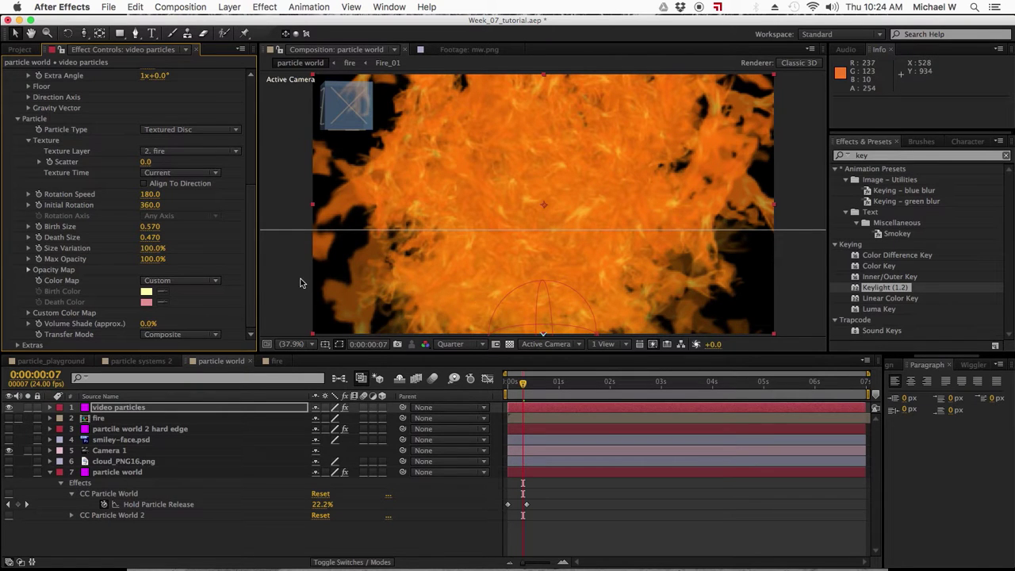
left_click_drag(252, 197, 252, 177)
scroll(146, 164, "up", 5)
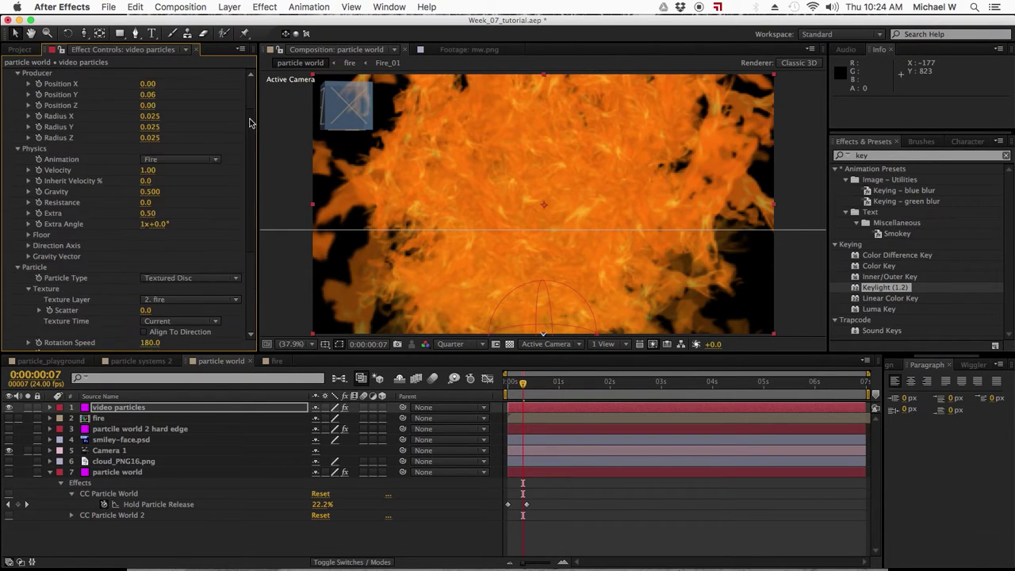
Set the particle Producer's Radius X to 0.020 and both Radius Y and Radius Z to 0.000.
left_click_drag(147, 122, 146, 124)
left_click(153, 133)
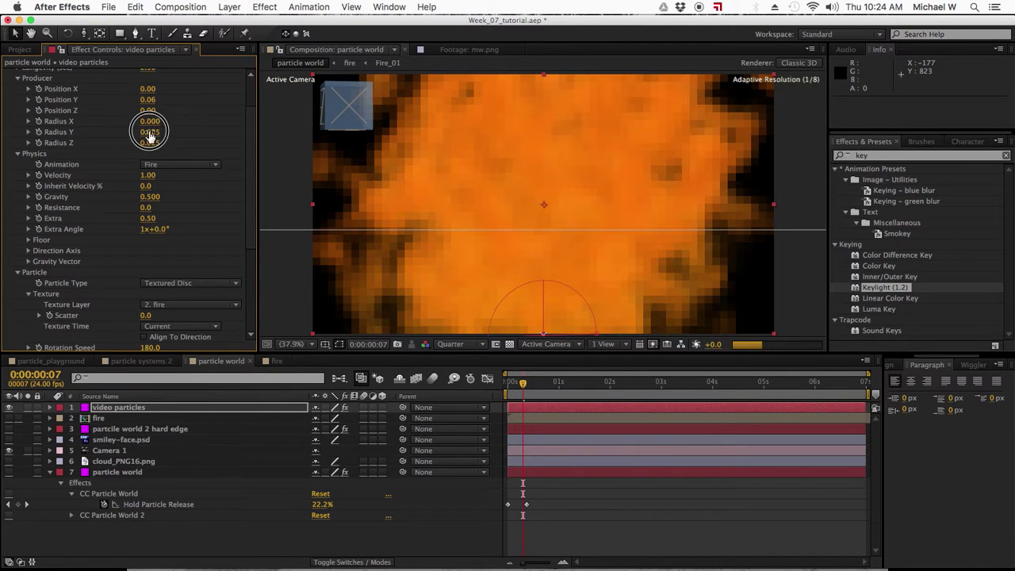
left_click(190, 130)
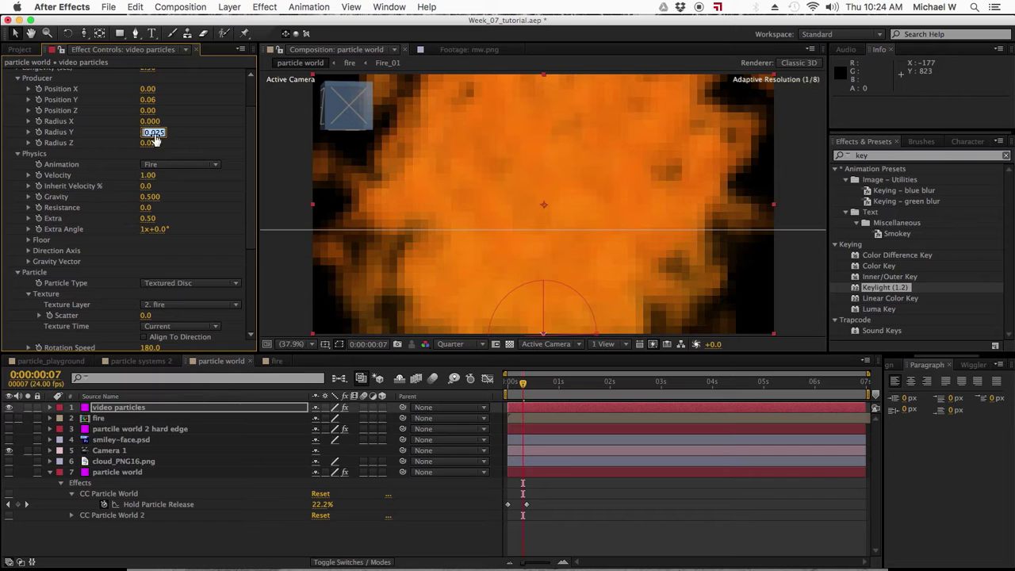
mouse_move(155, 133)
left_mouse_down()
mouse_move(138, 135)
mouse_move(169, 143)
mouse_move(145, 142)
left_mouse_up()
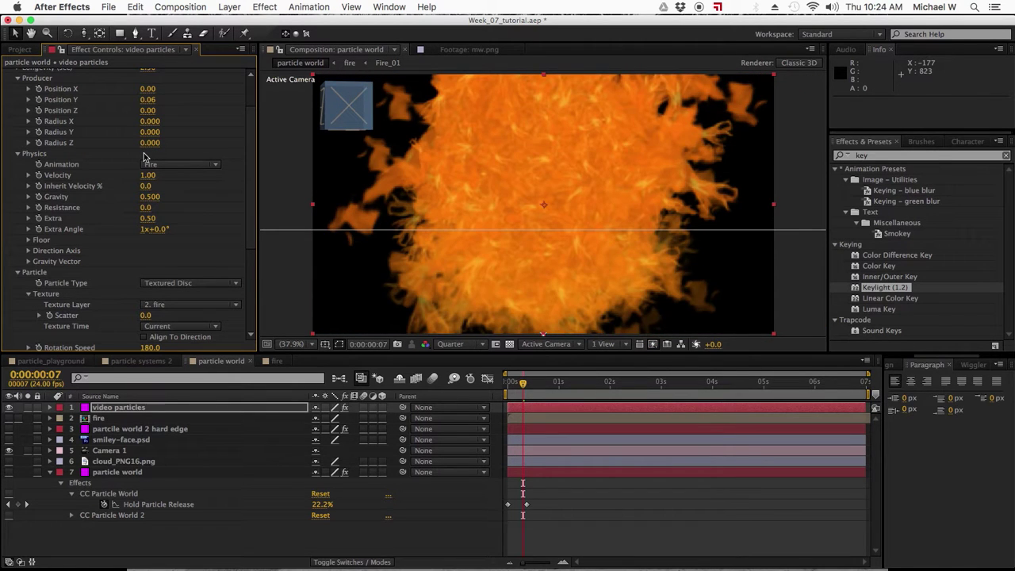
left_click_drag(149, 122, 153, 125)
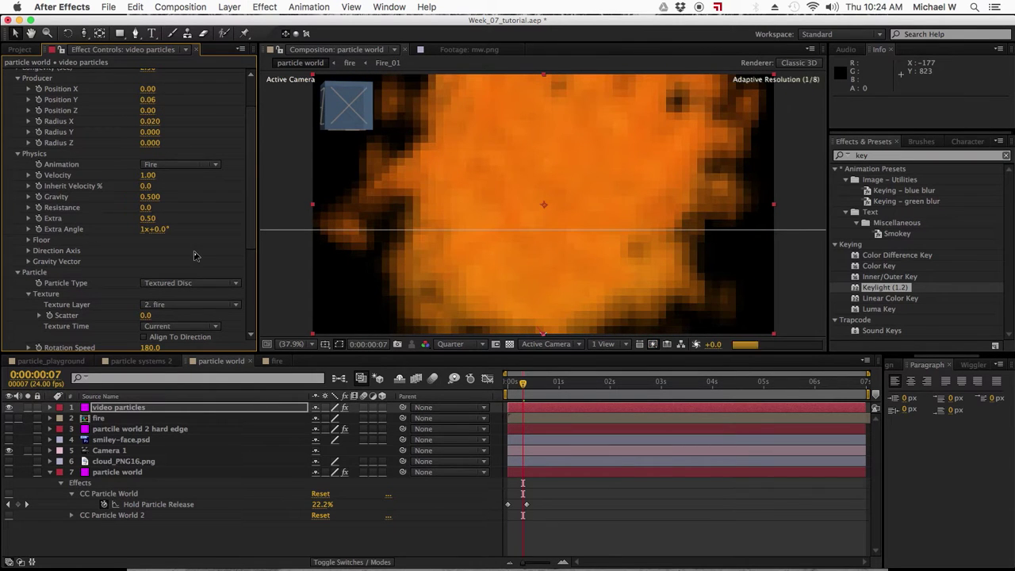
Set the particle Texture Time to Birth and the Transfer Mode to Screen.
left_click(167, 326)
left_click(173, 341)
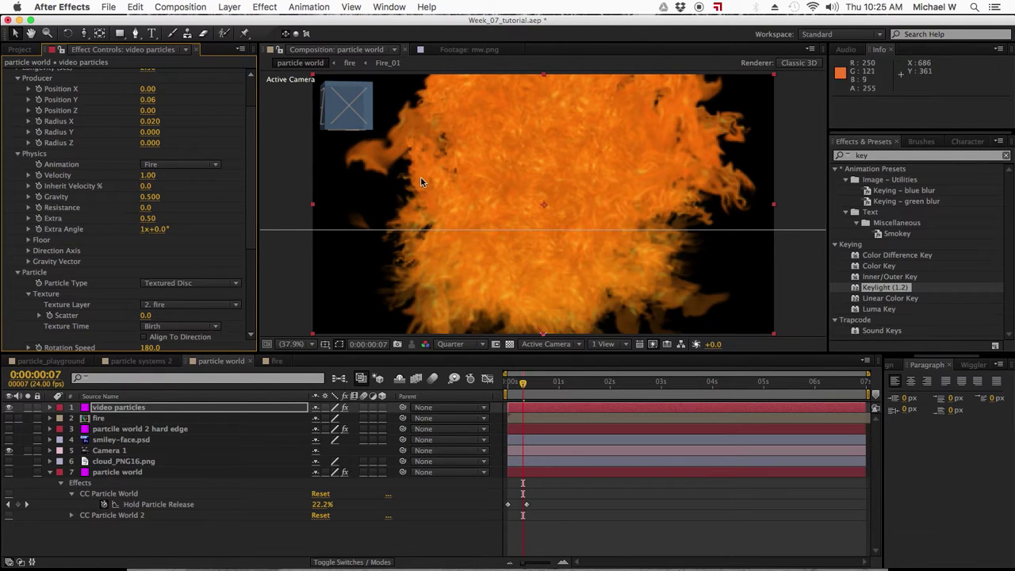
left_click(254, 197)
left_click_drag(254, 198, 252, 296)
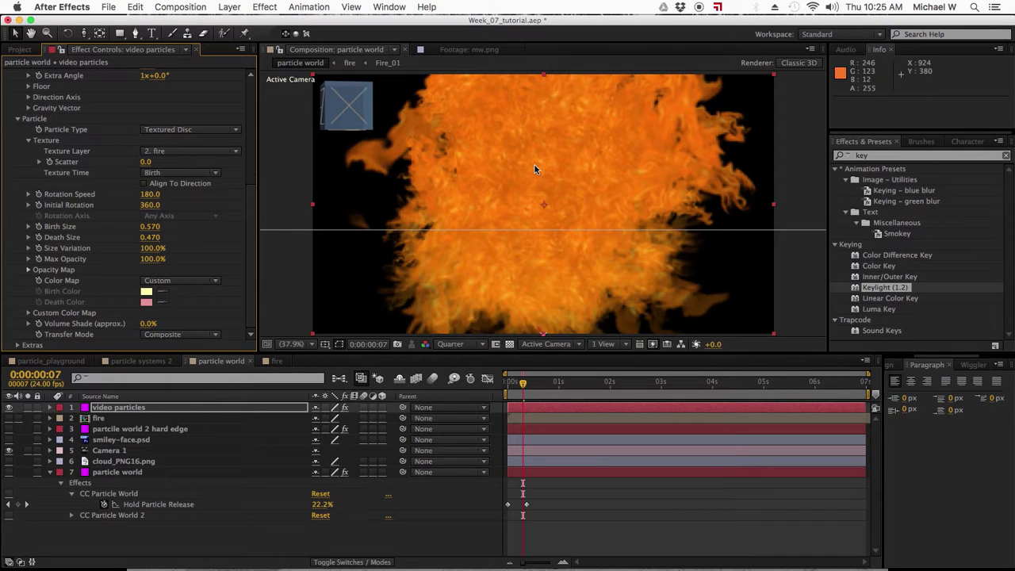
left_click(195, 334)
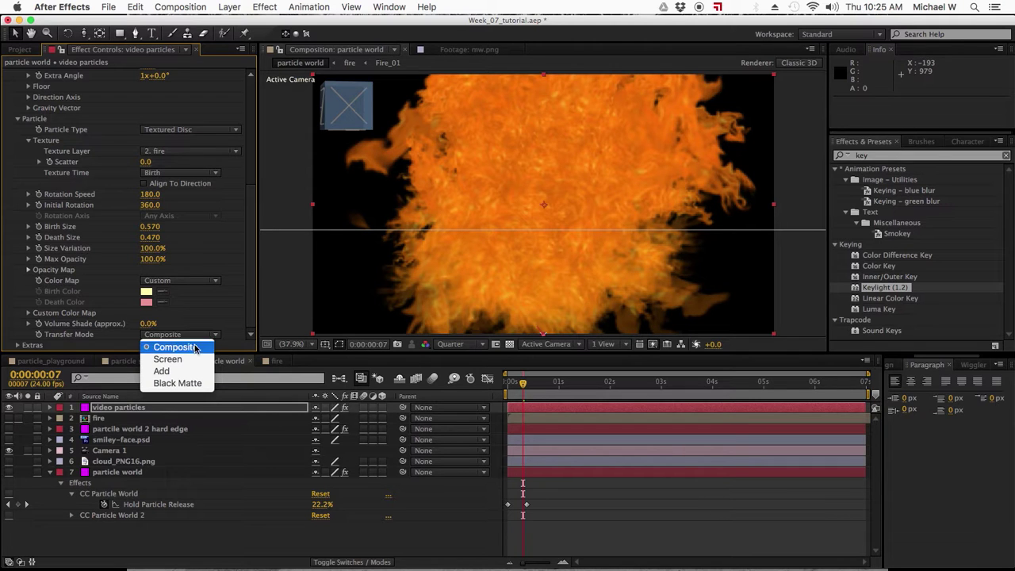
left_click(191, 359)
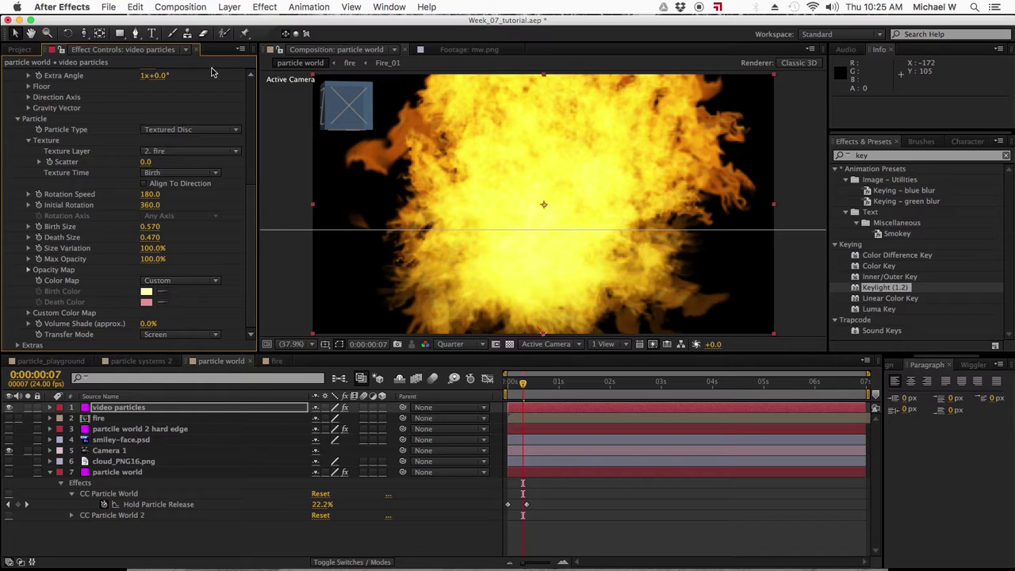
Raise the project's color depth to 32 bpc.
left_click(21, 50)
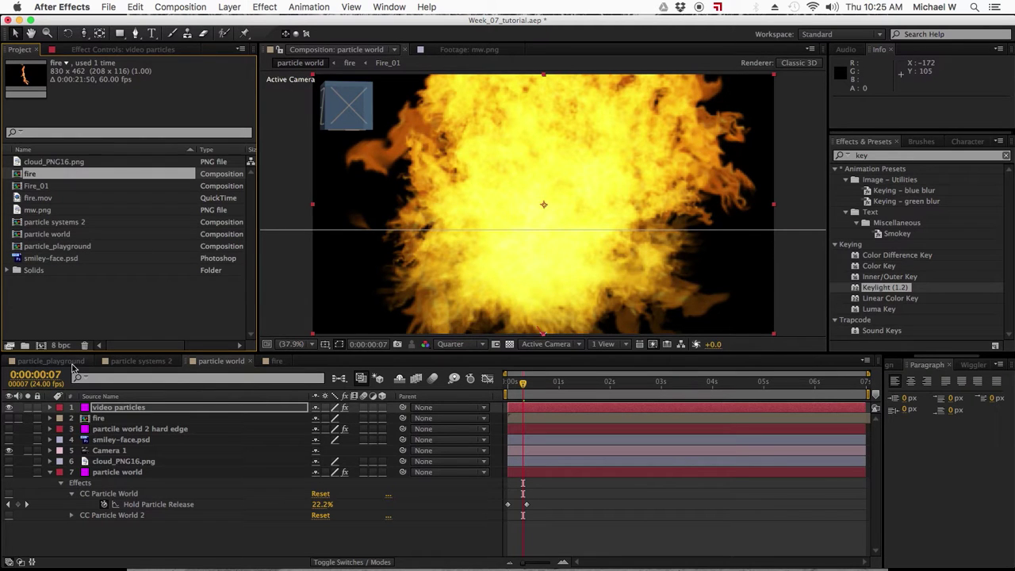
left_click(61, 346, "alt")
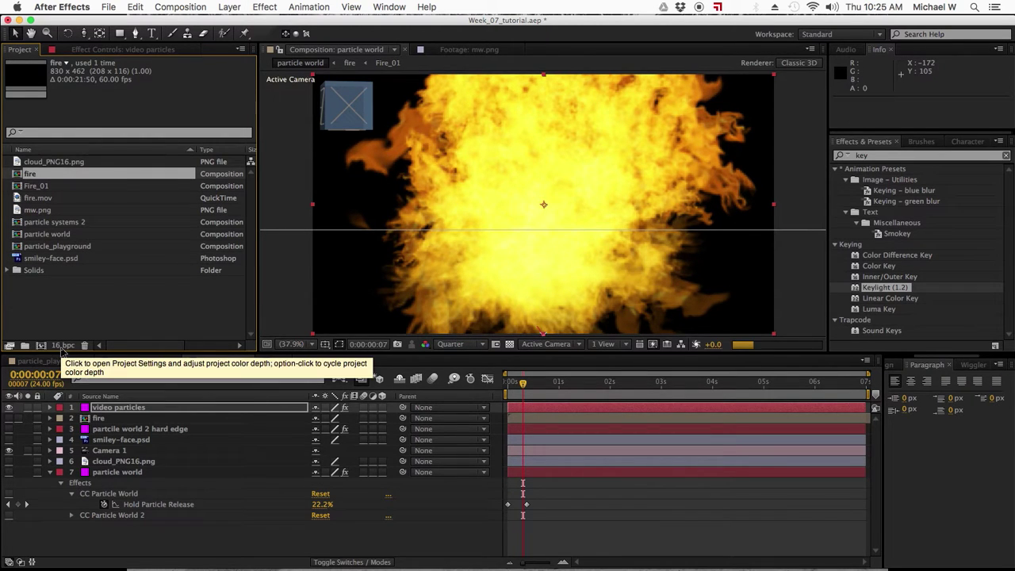
left_click(62, 347, "alt")
left_click(580, 519)
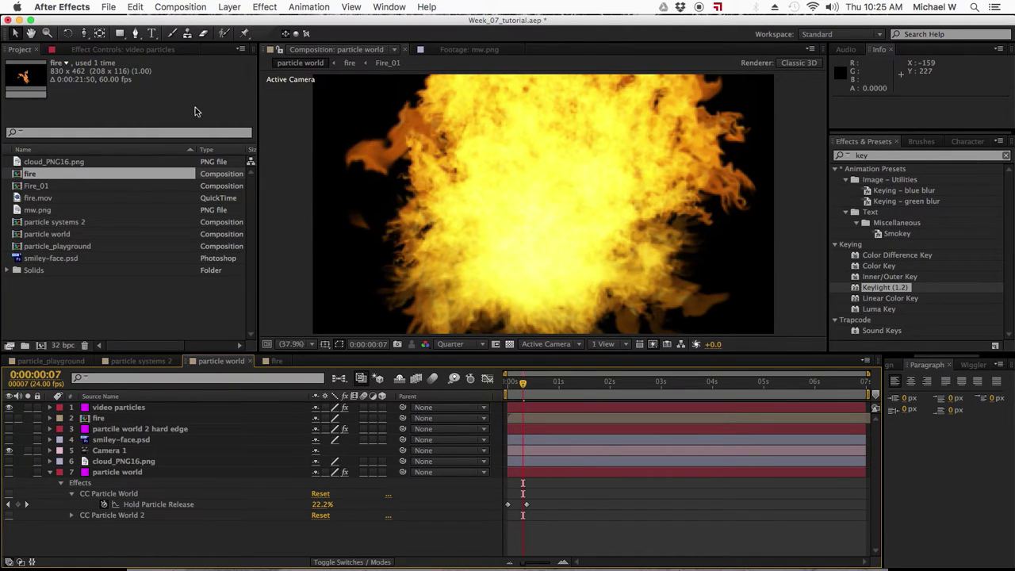
On video particles, redraw the Opacity Map with a sloped rise at birth and drop at death, and set Max Opacity to 77%.
left_click(107, 408)
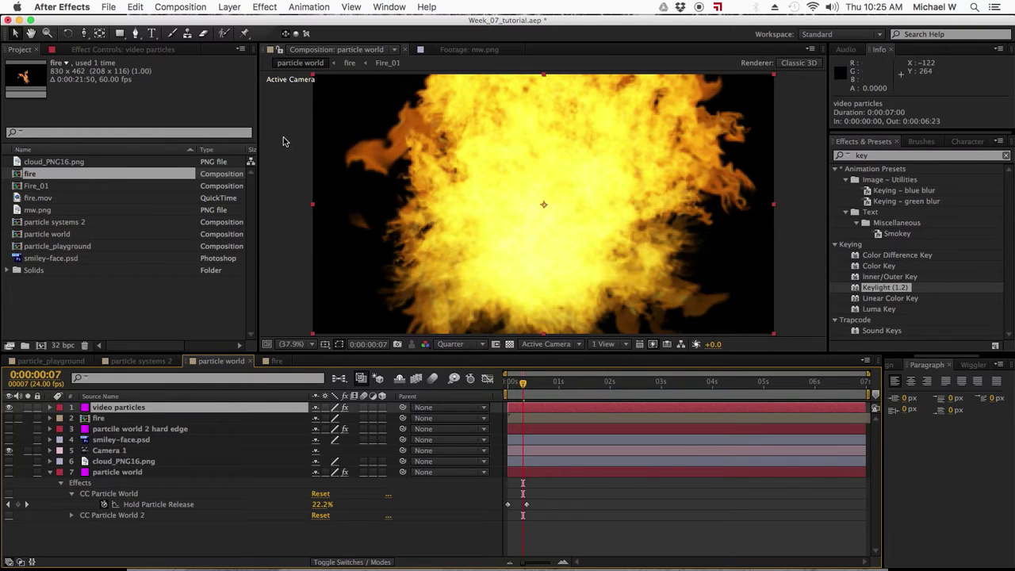
left_click(124, 51)
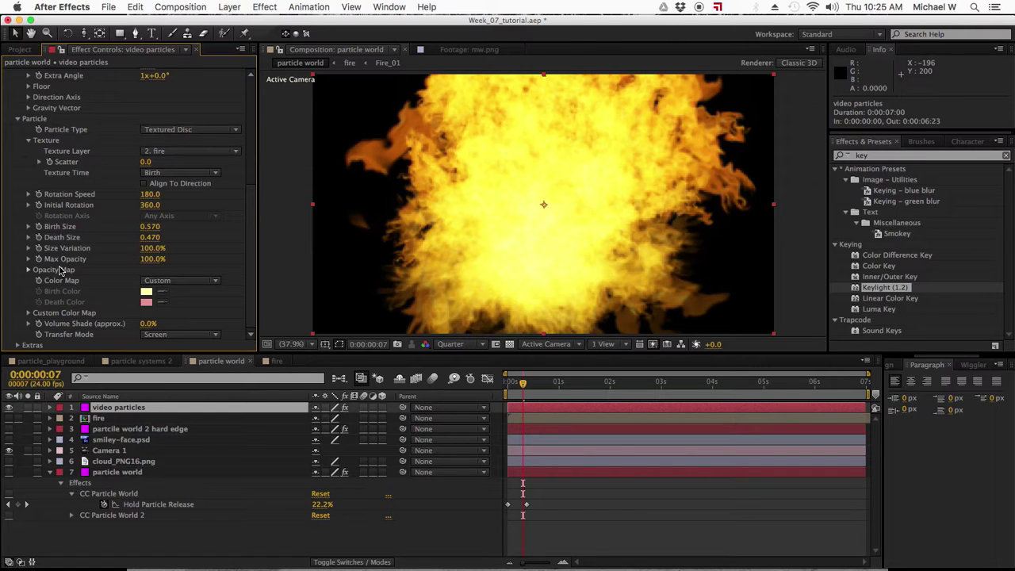
left_click(28, 270)
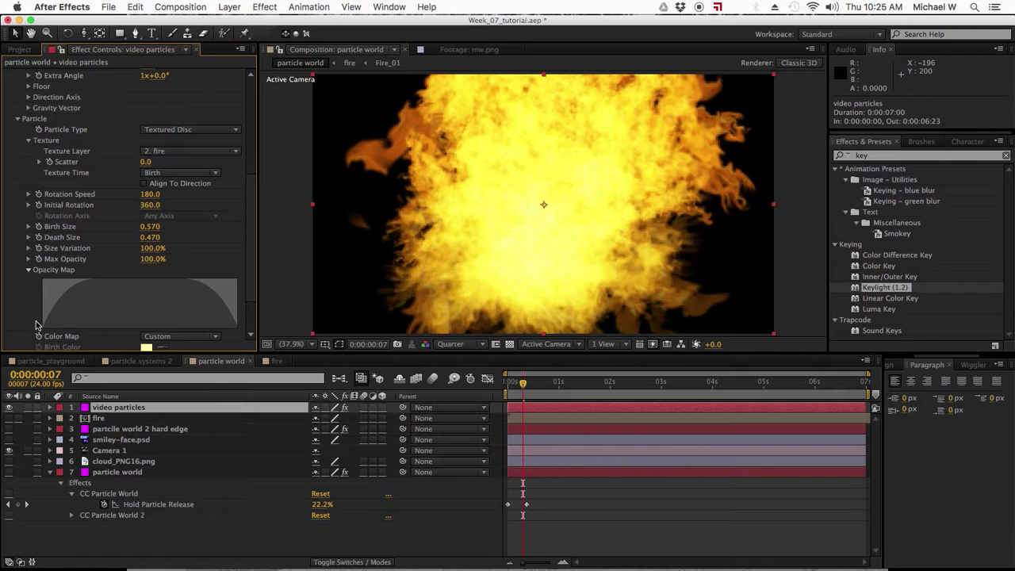
left_click_drag(43, 330, 92, 279)
left_click_drag(200, 279, 239, 329)
left_click_drag(228, 305, 189, 279)
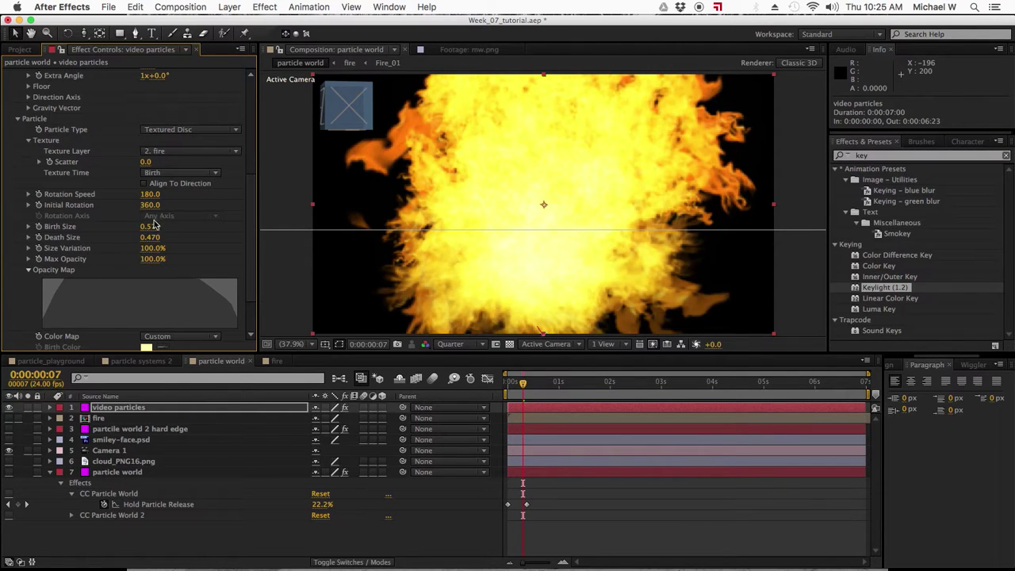
left_click(152, 260)
left_click_drag(151, 261, 149, 265)
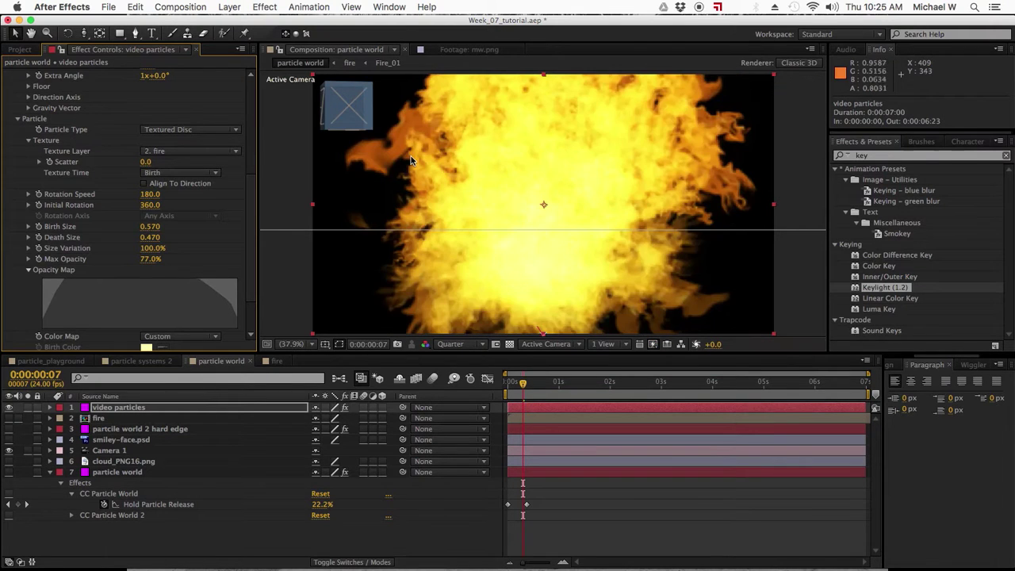
Check the fire at several frames, stop at 0:00:00:06, and set the composition's preview resolution to Full.
left_click(550, 384)
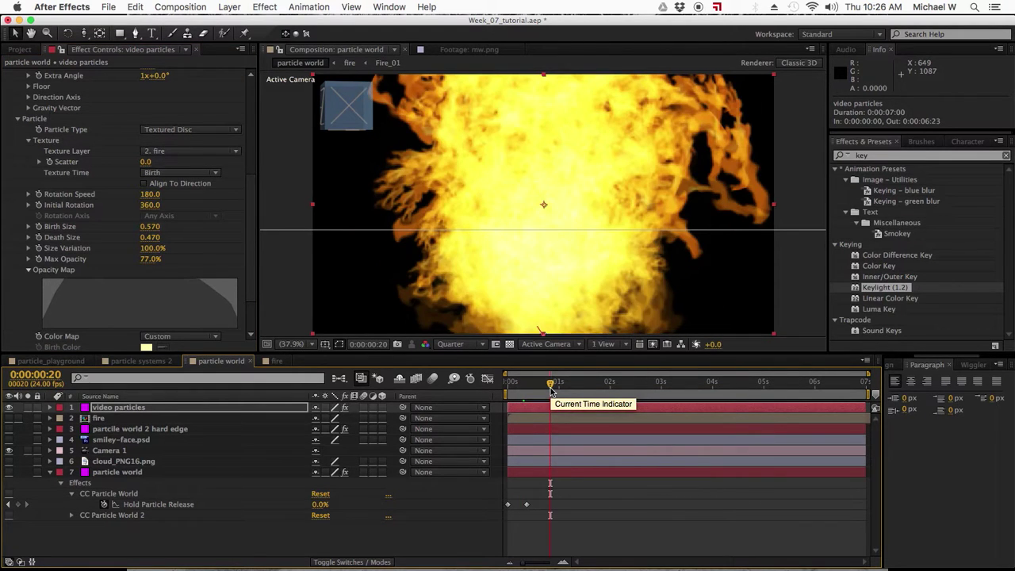
left_click_drag(536, 386, 528, 386)
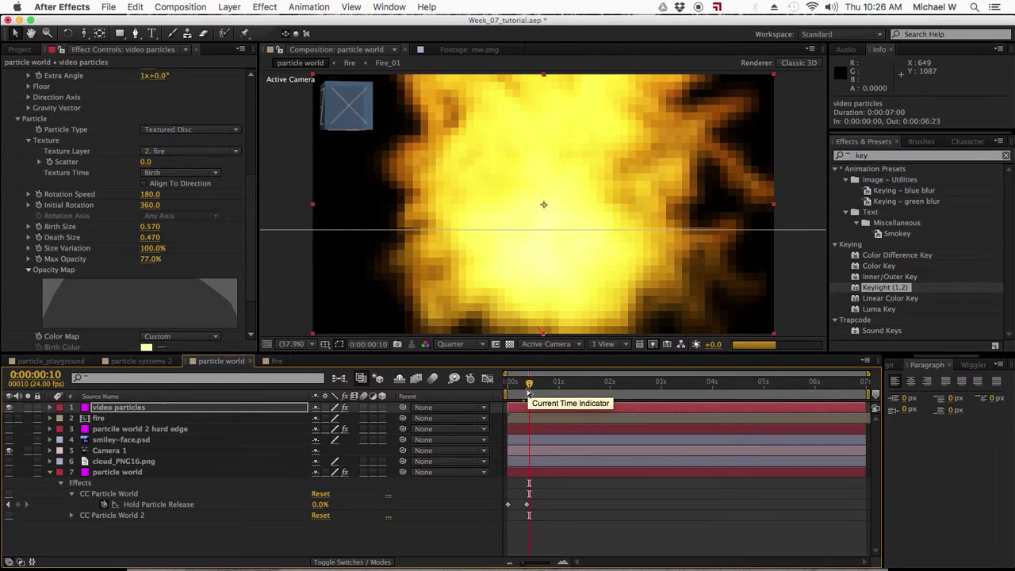
left_click_drag(521, 387, 521, 390)
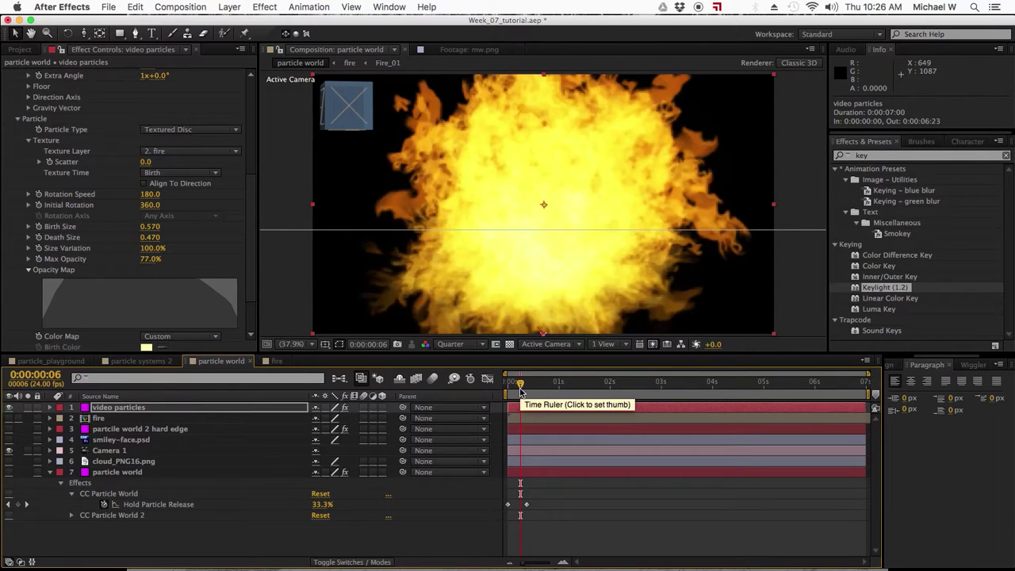
left_click(452, 346)
left_click(448, 373)
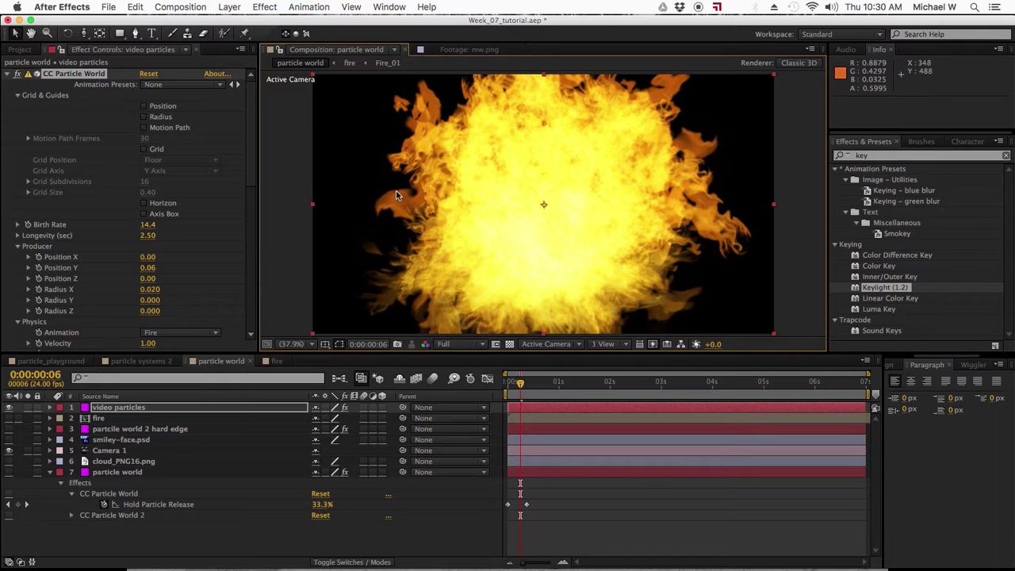
View the mw.png footage and return to the particle world composition.
left_click(460, 51)
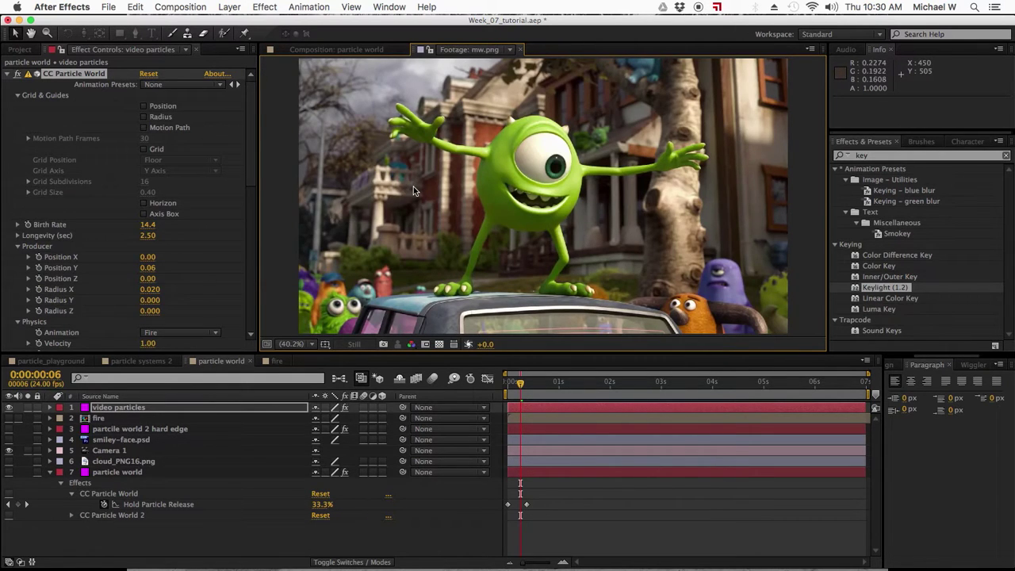
left_click(353, 49)
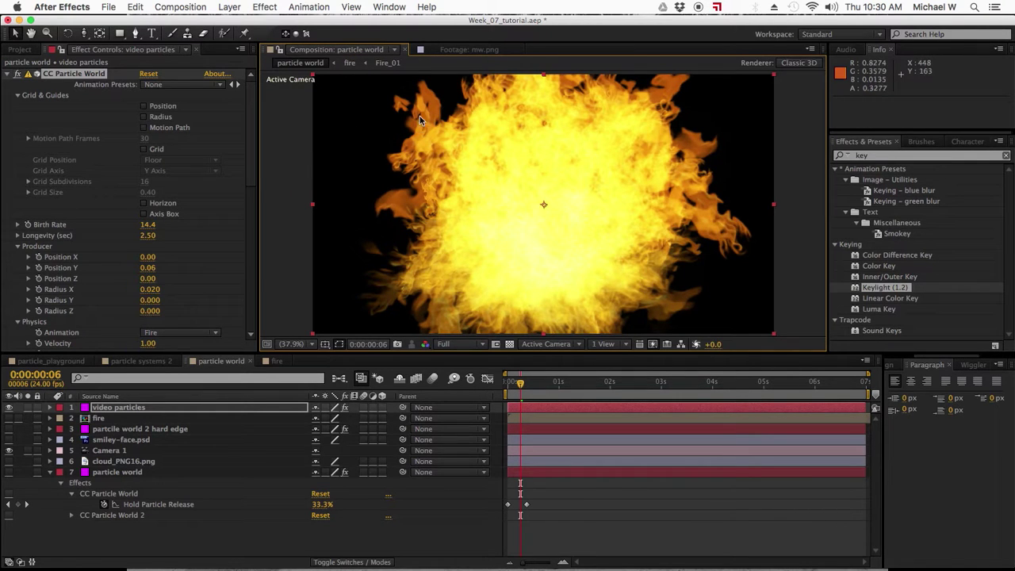